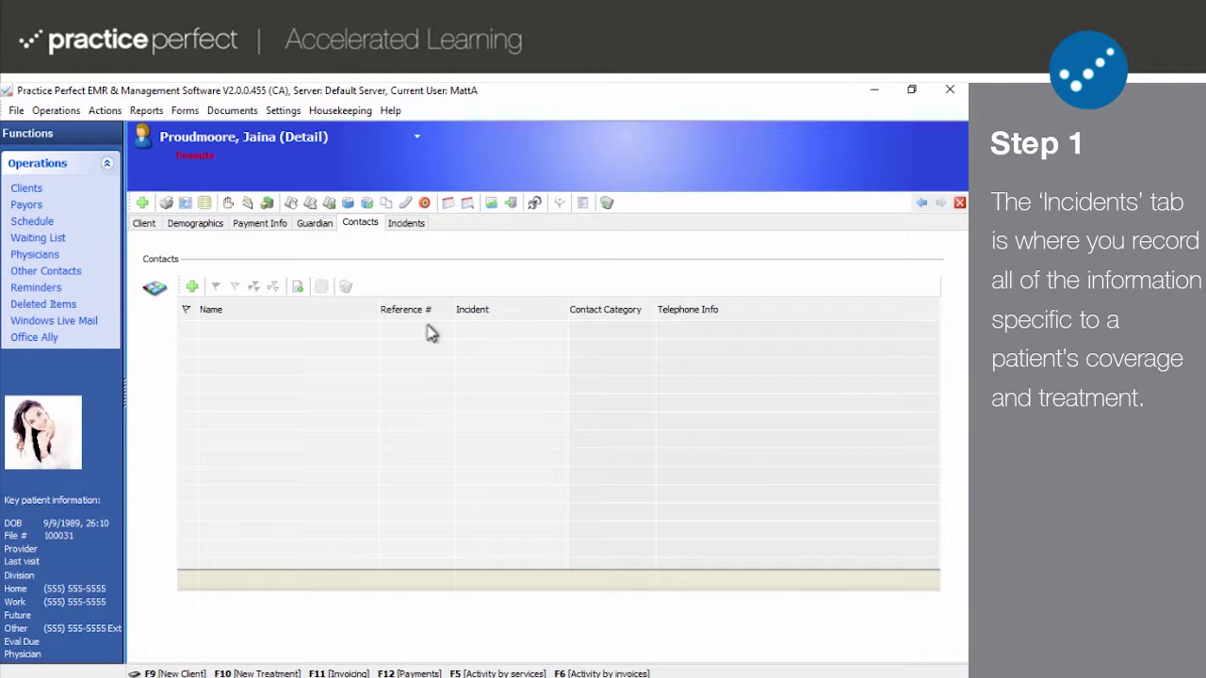
pyautogui.click(406, 224)
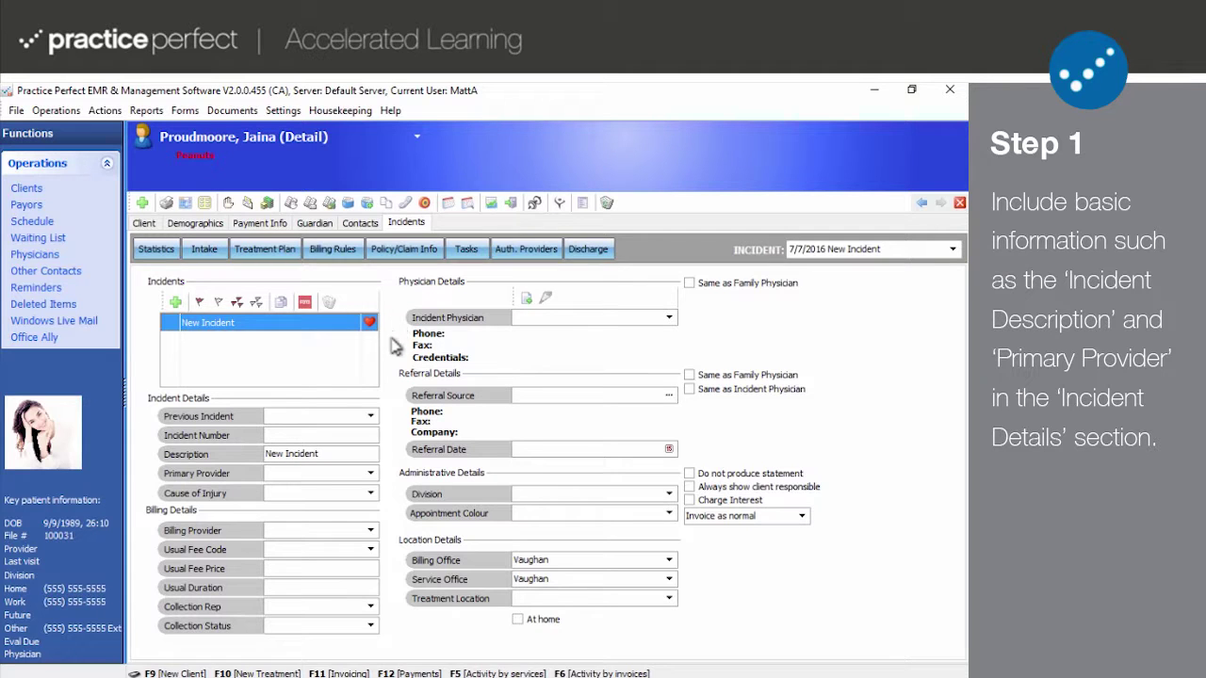
# Step: Replace the incident description with 'Auto accident, whiplash, PT'
pyautogui.click(372, 417)
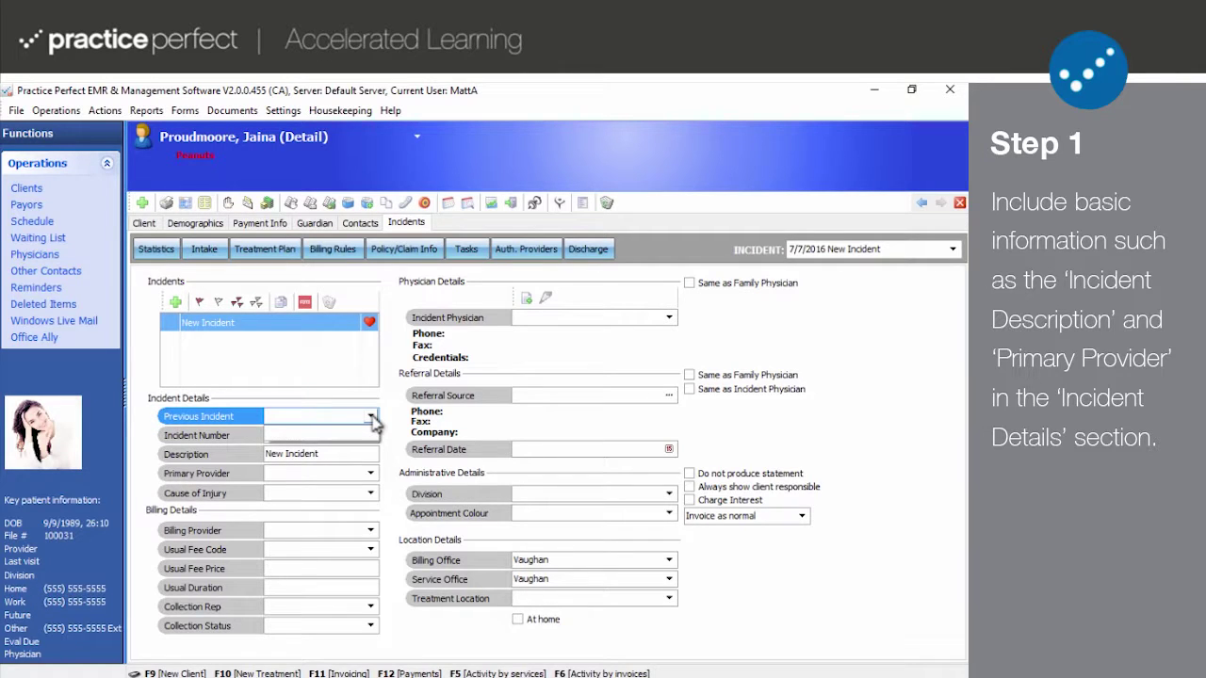
pyautogui.click(372, 421)
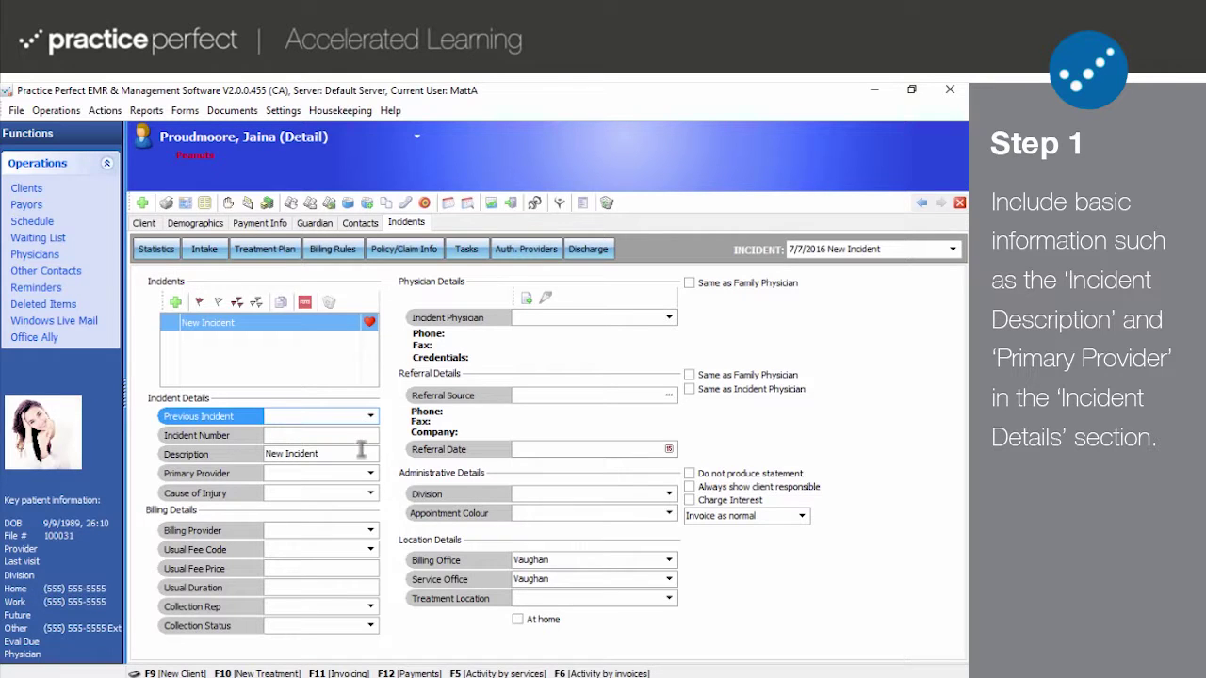
pyautogui.click(359, 454)
pyautogui.doubleClick(359, 453)
pyautogui.click(359, 453)
pyautogui.moveTo(359, 453); pyautogui.dragTo(251, 453)
pyautogui.write('A')
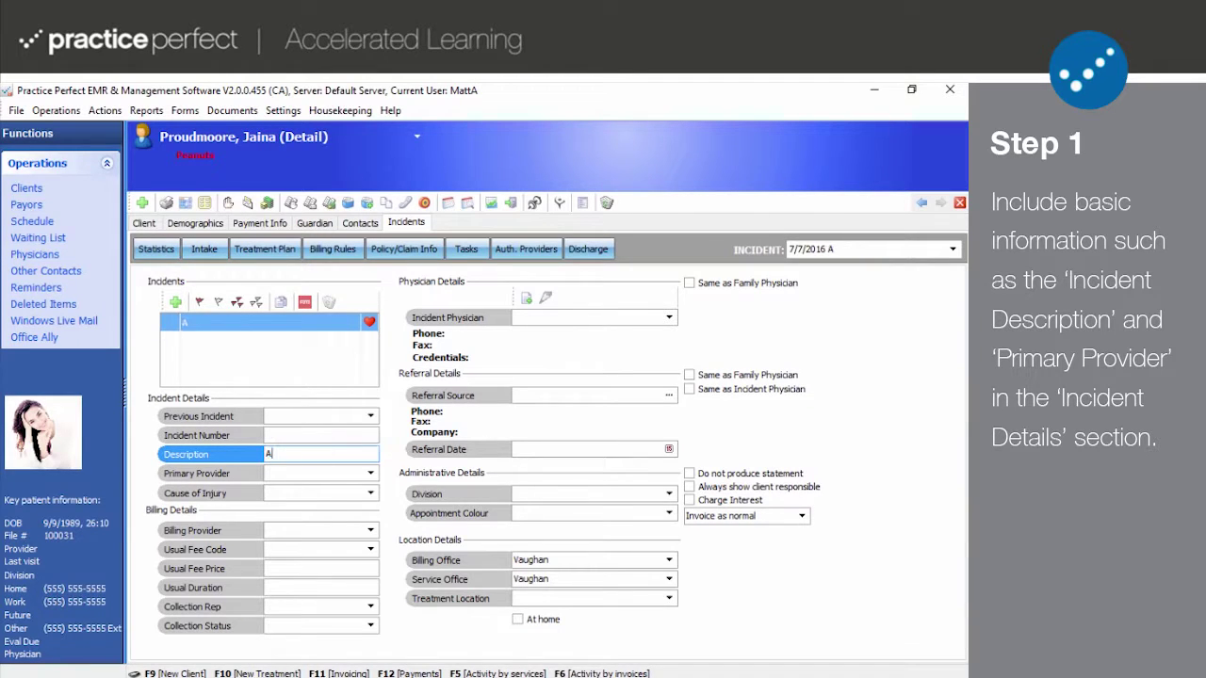
pyautogui.write('uto accident, ')
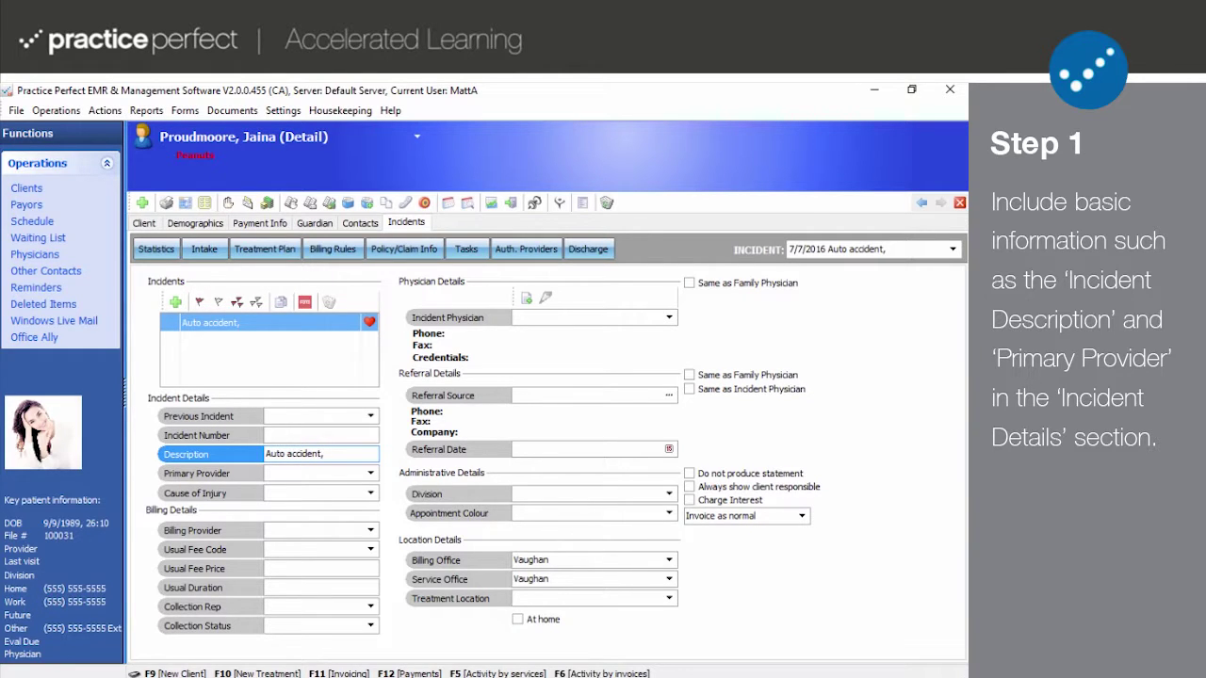
pyautogui.write('whiplash,')
pyautogui.write('PT')
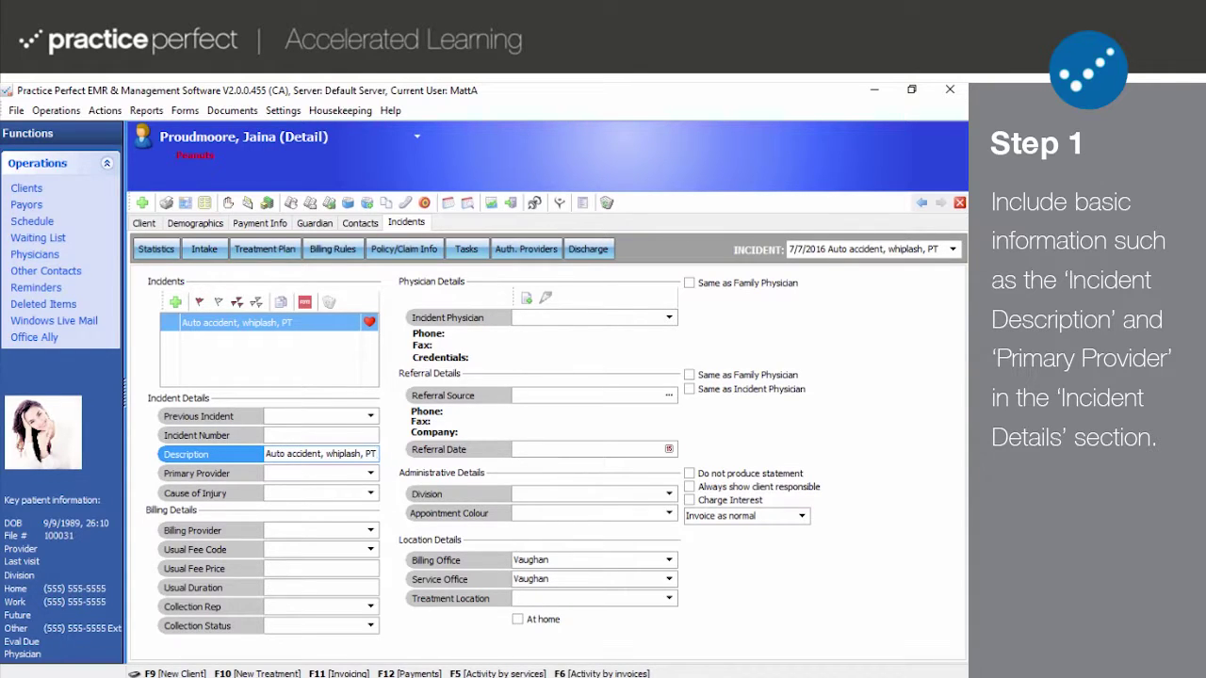
pyautogui.click(371, 475)
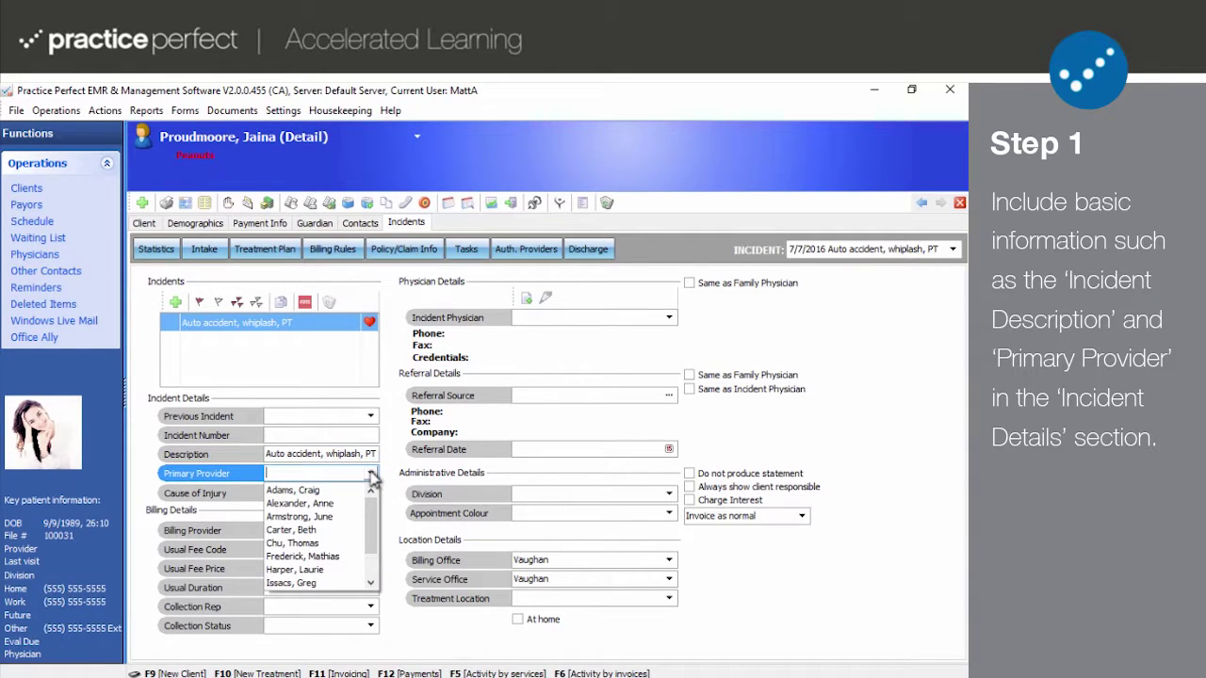
pyautogui.click(322, 504)
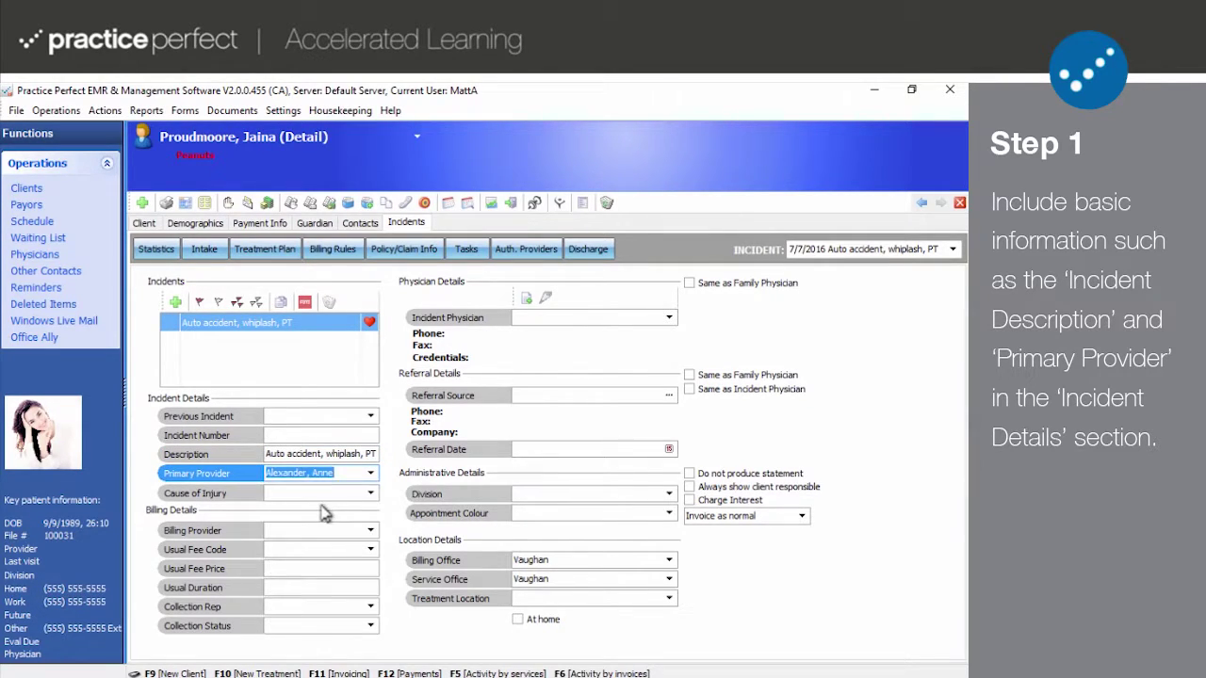
pyautogui.click(369, 494)
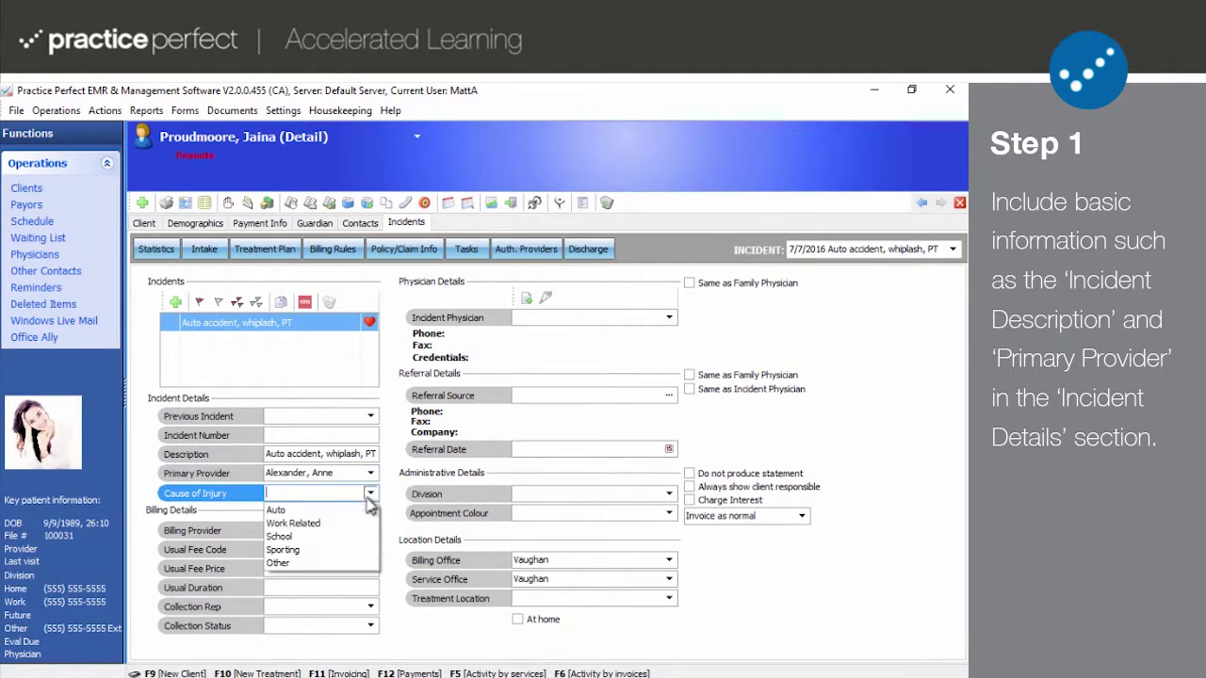
pyautogui.click(303, 514)
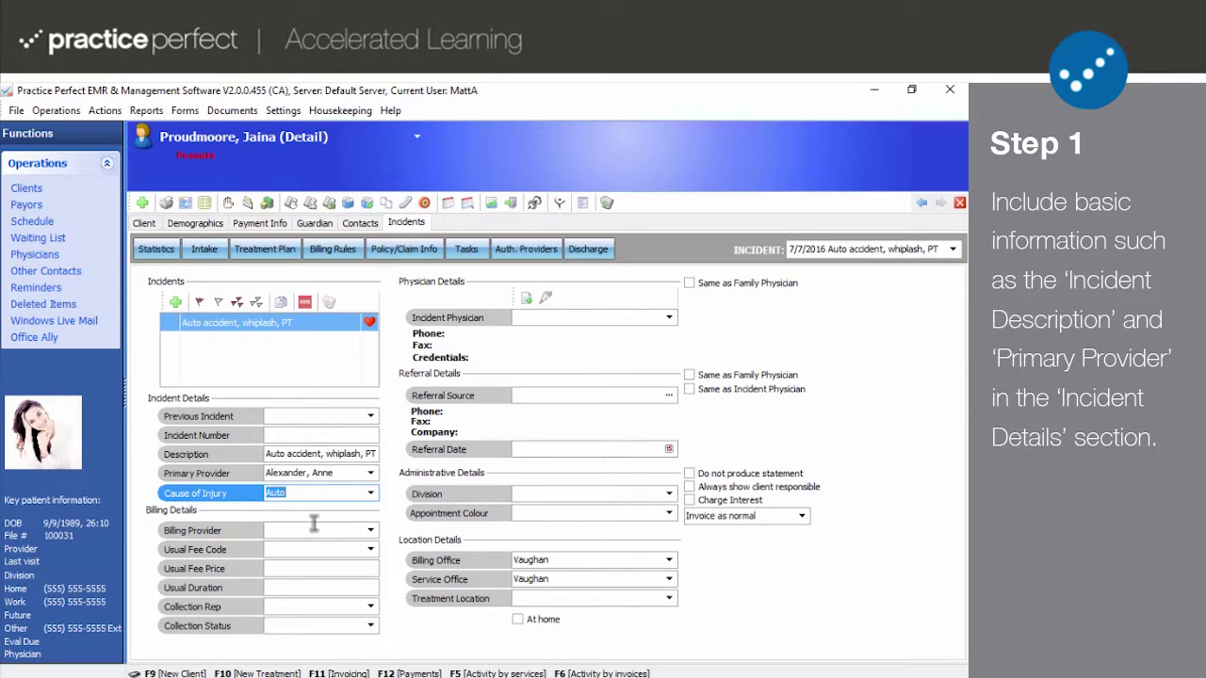
pyautogui.click(314, 525)
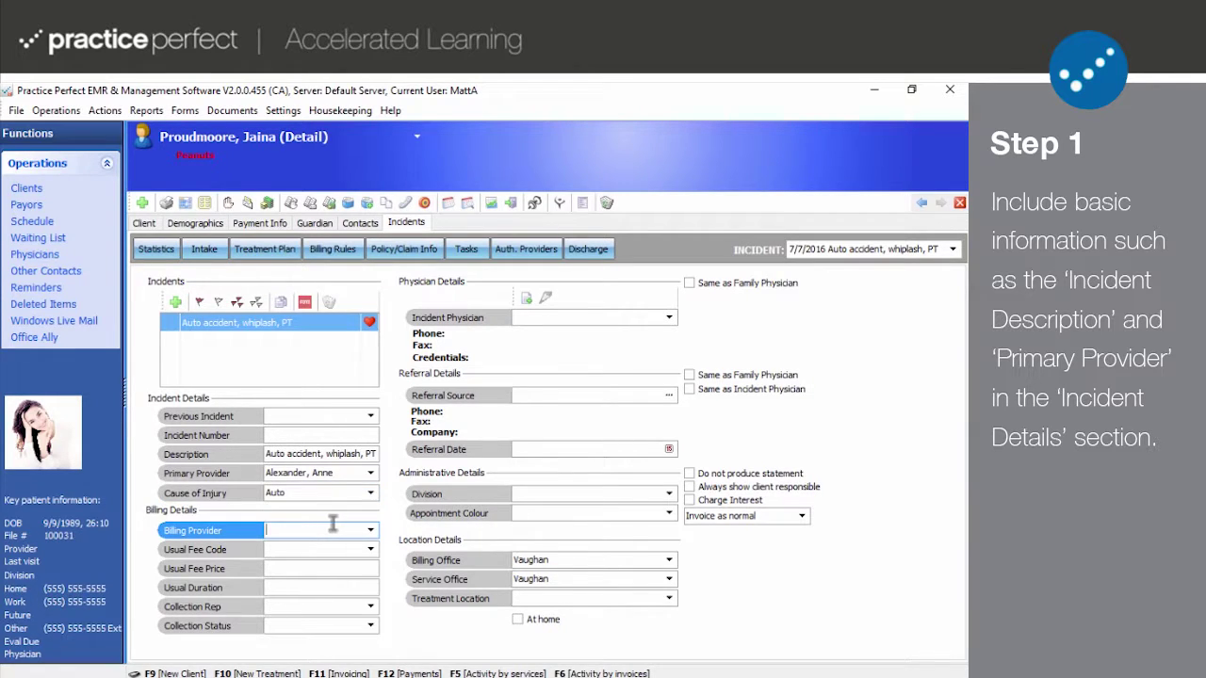
pyautogui.click(370, 531)
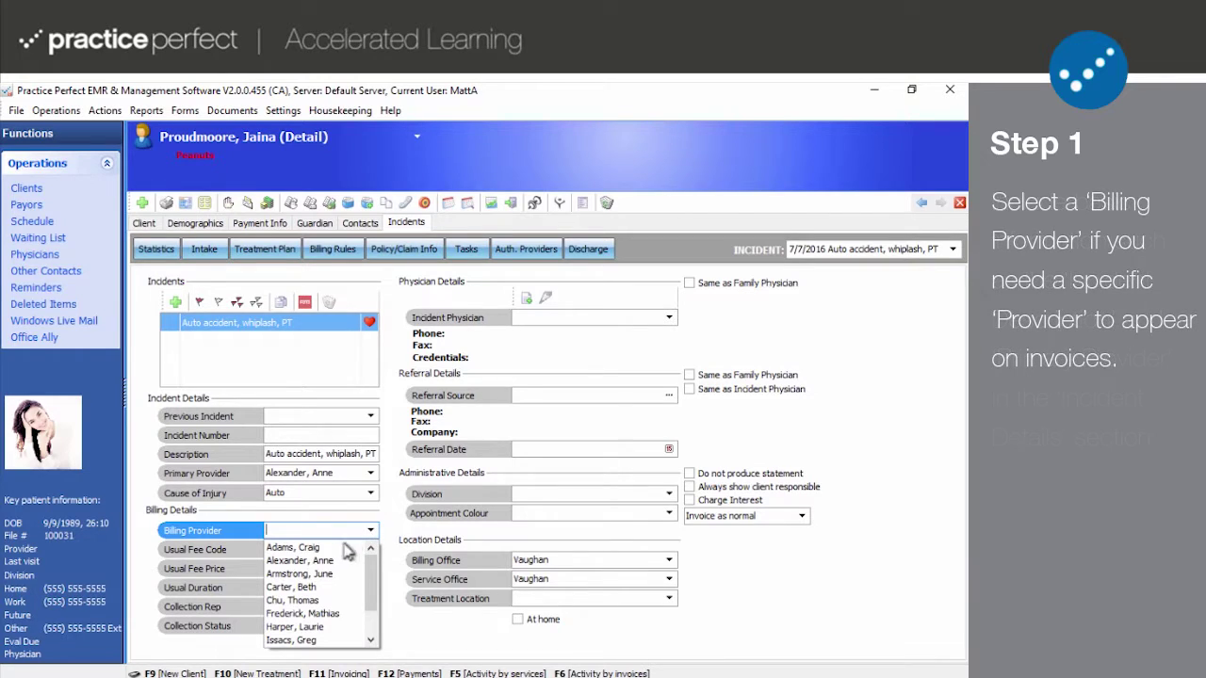
pyautogui.click(320, 573)
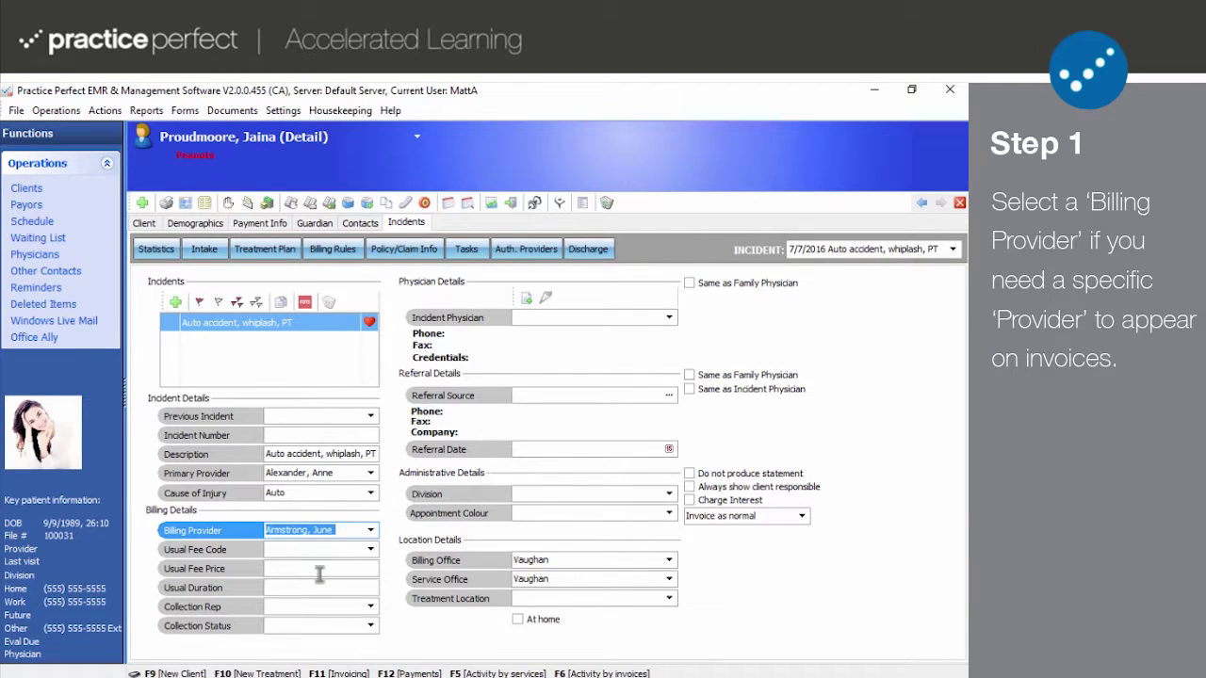
pyautogui.click(329, 549)
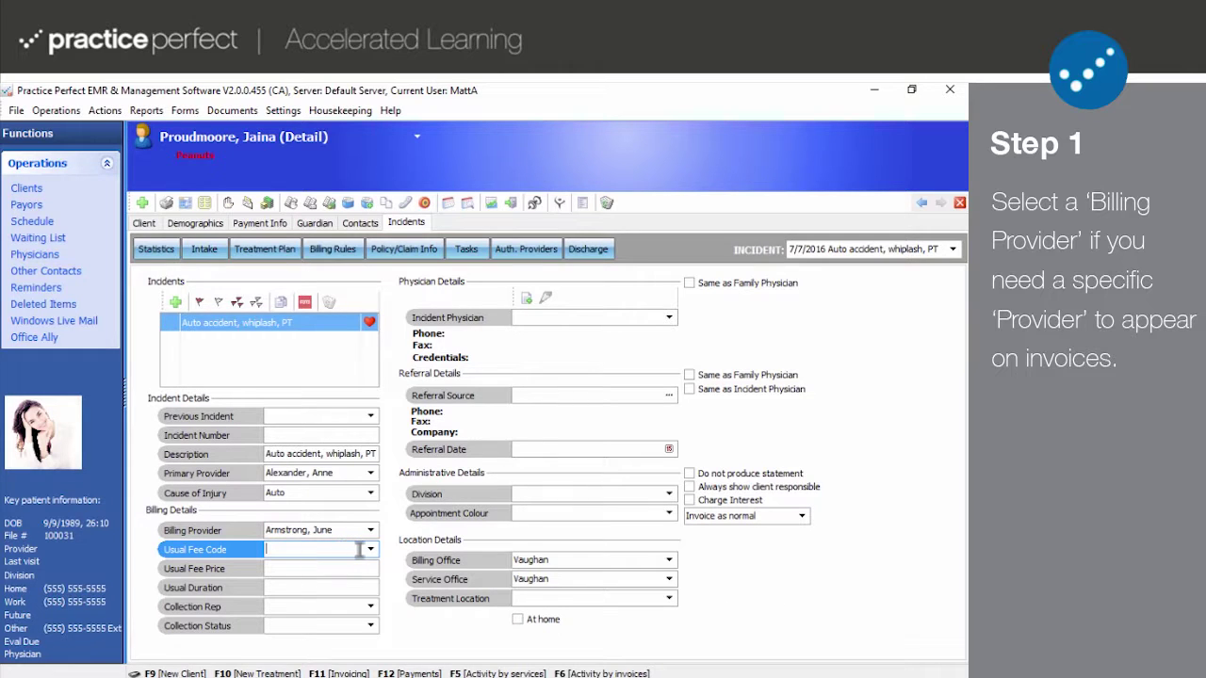
pyautogui.click(370, 549)
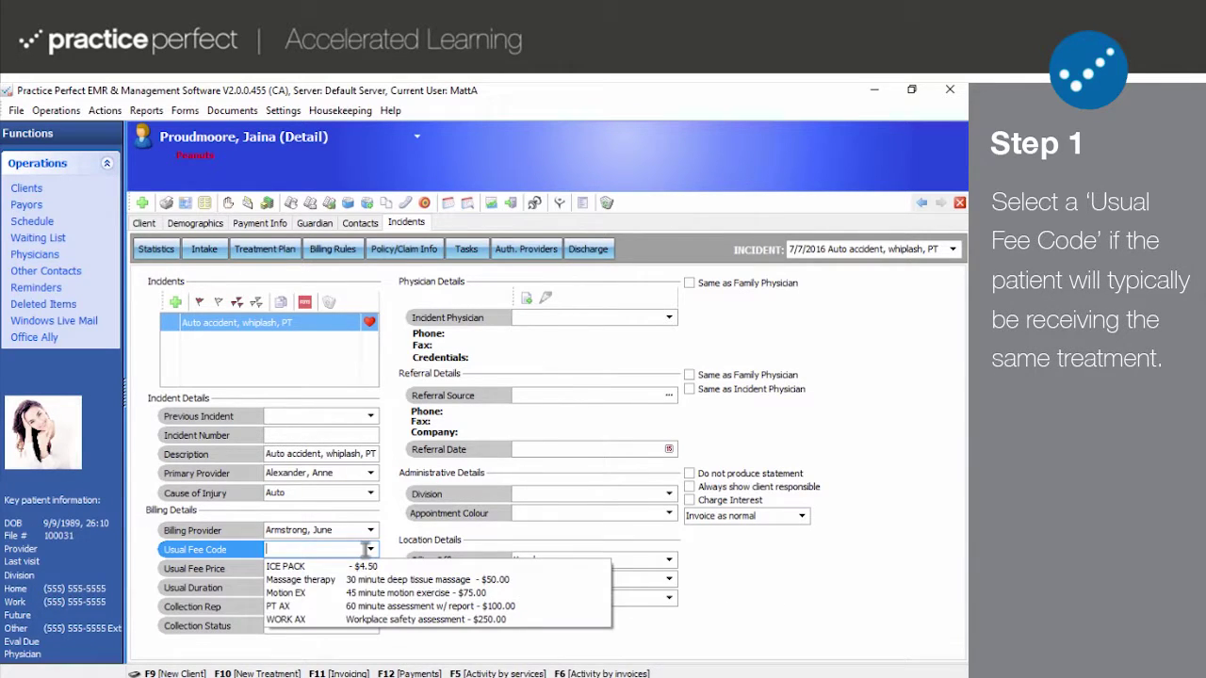
pyautogui.click(323, 579)
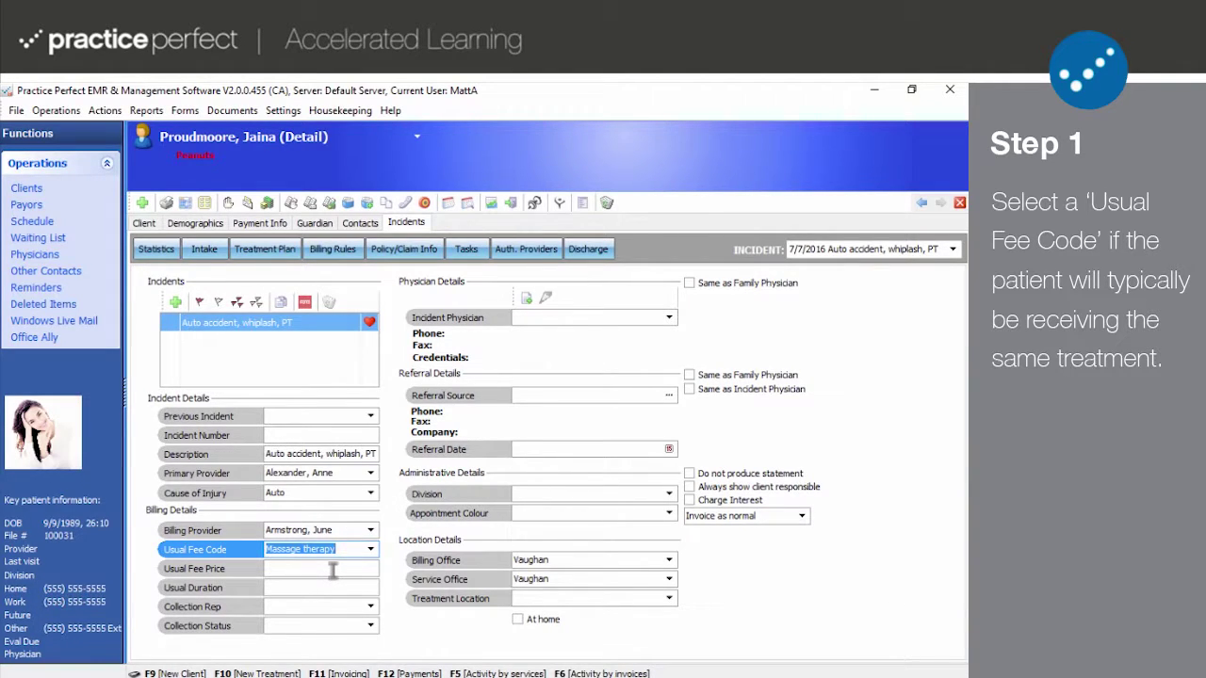
pyautogui.click(332, 570)
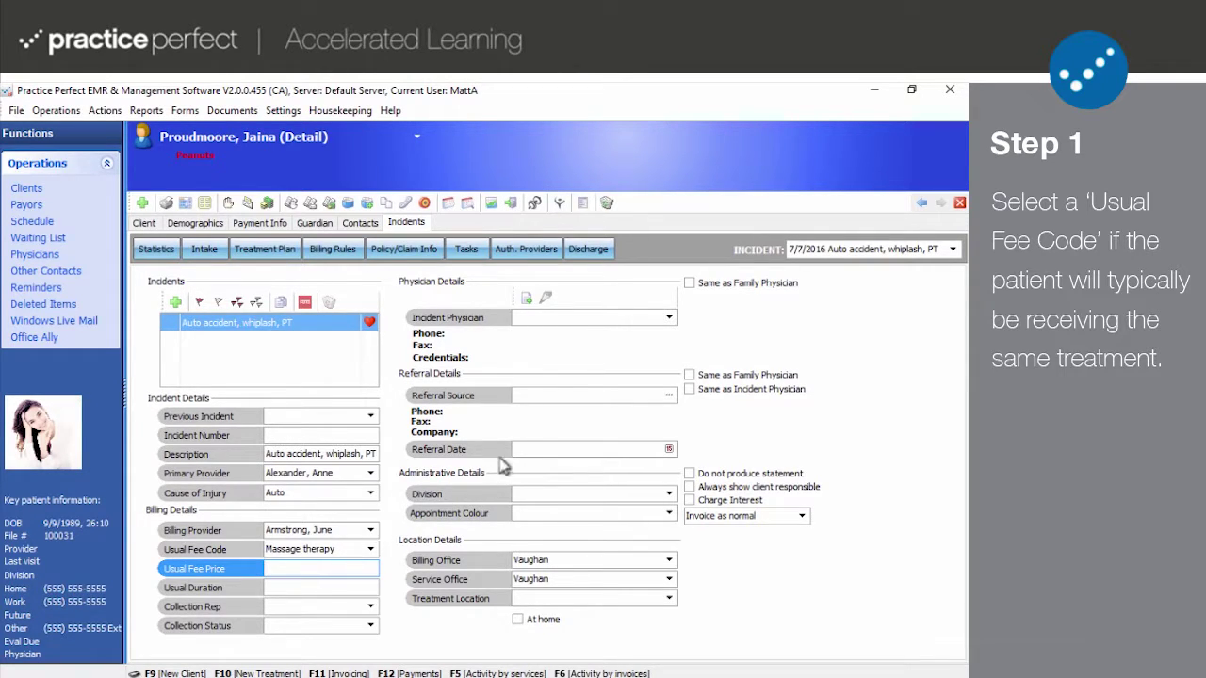
# Step: Select Strangelove, Herbert as the incident physician who first saw the patient
pyautogui.click(583, 318)
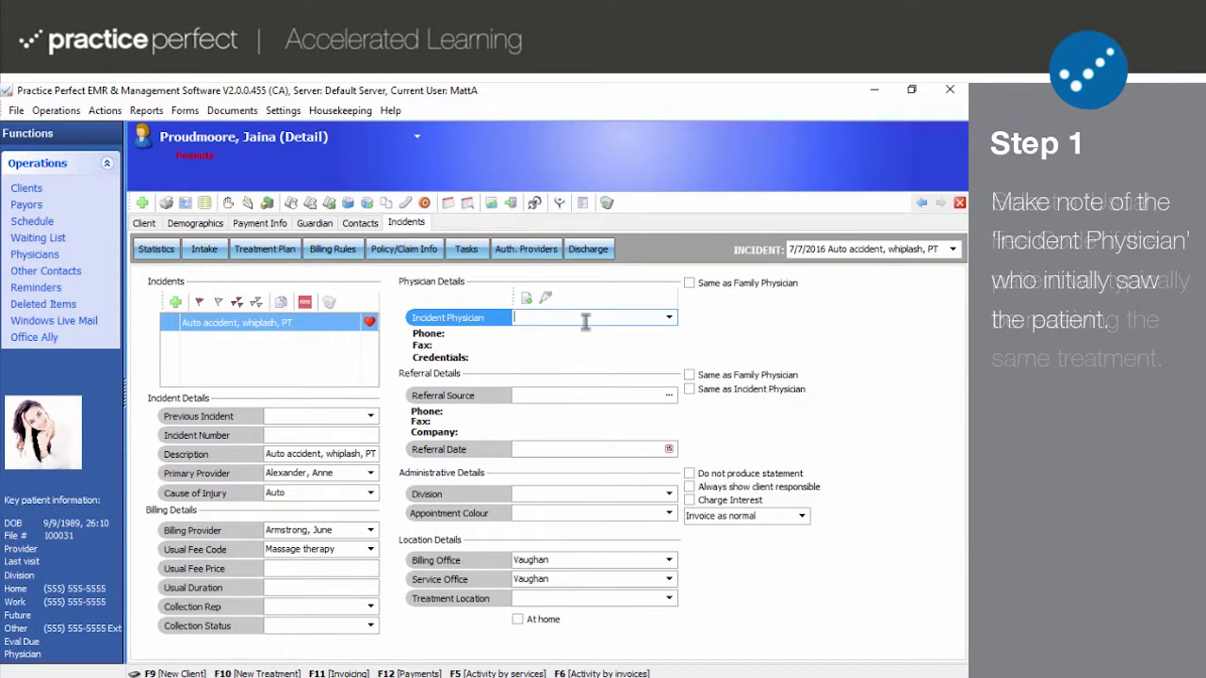
pyautogui.click(668, 317)
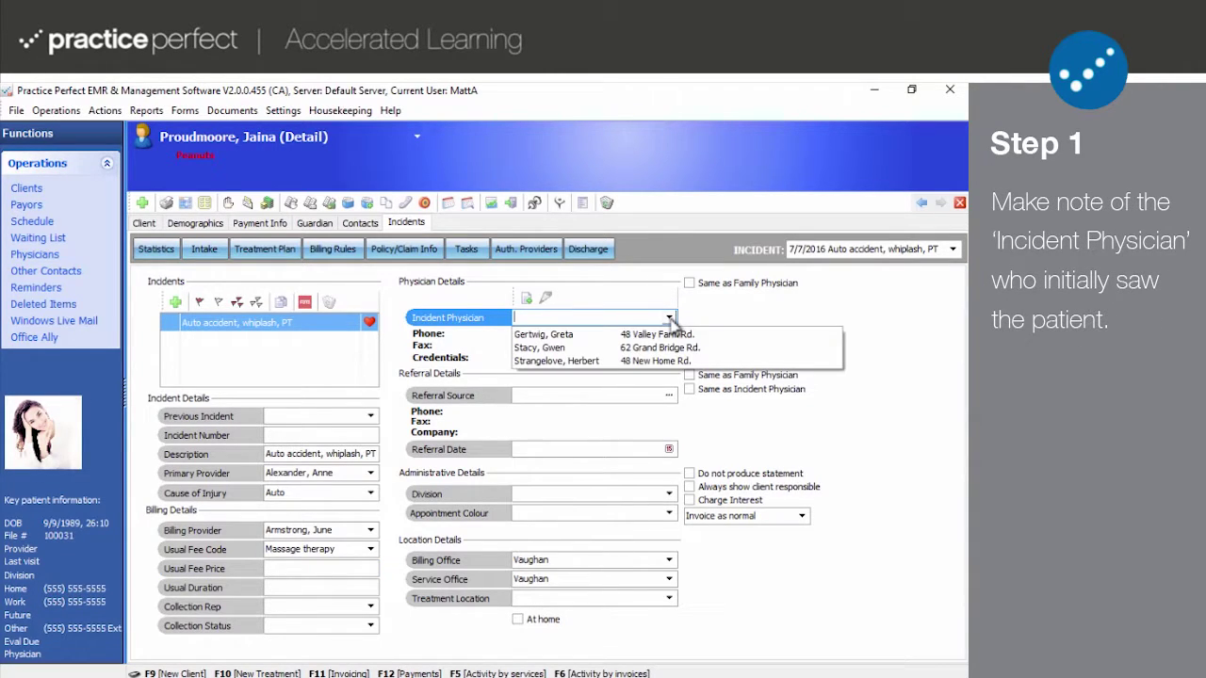
pyautogui.click(604, 335)
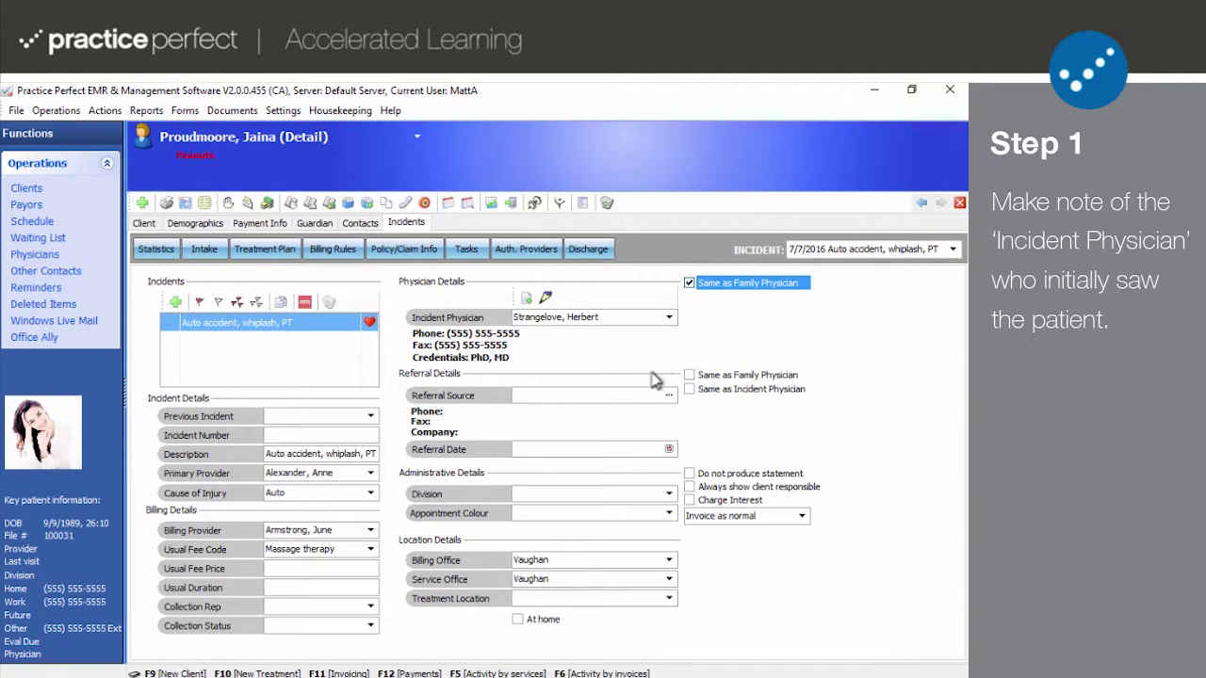
pyautogui.click(637, 394)
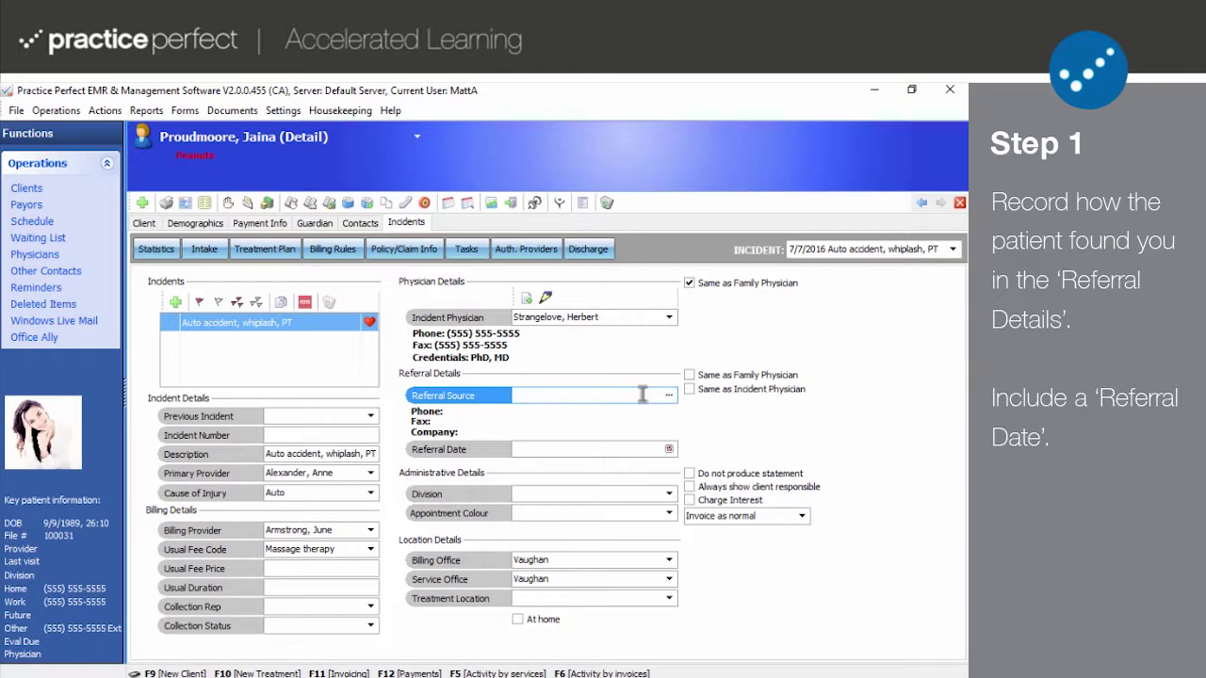
# Step: Set Strangelove, Herbert as the referral source, marked as the family physician
pyautogui.click(668, 397)
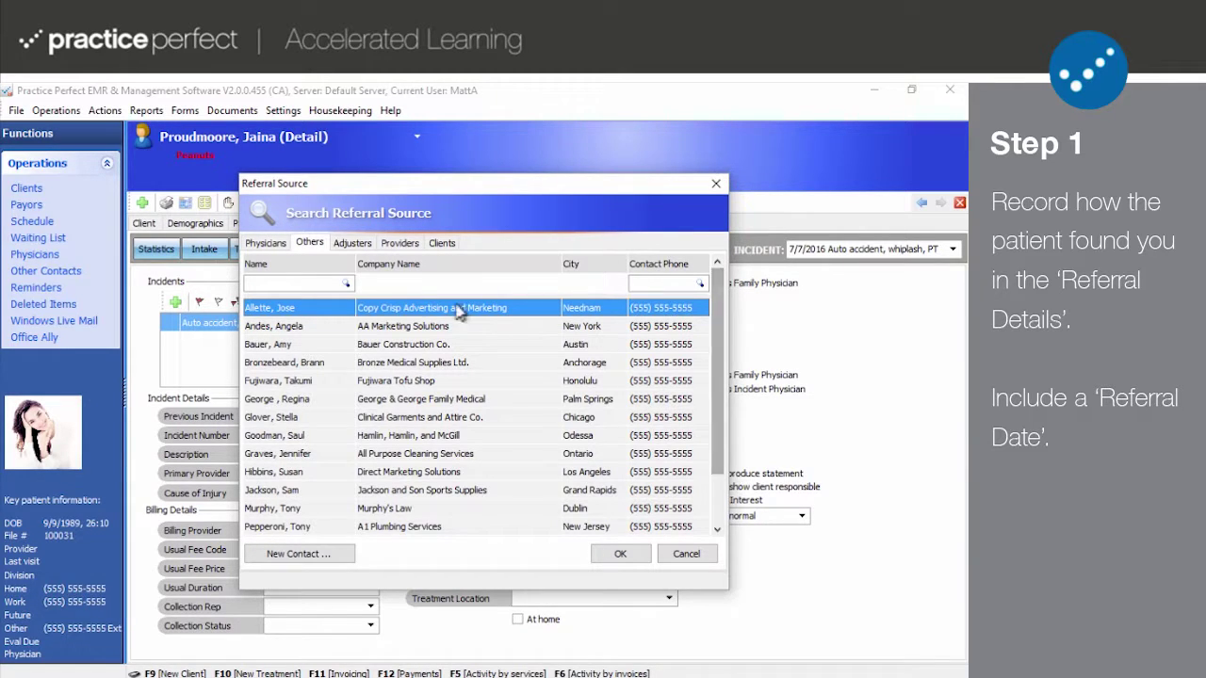
pyautogui.click(338, 243)
pyautogui.click(275, 244)
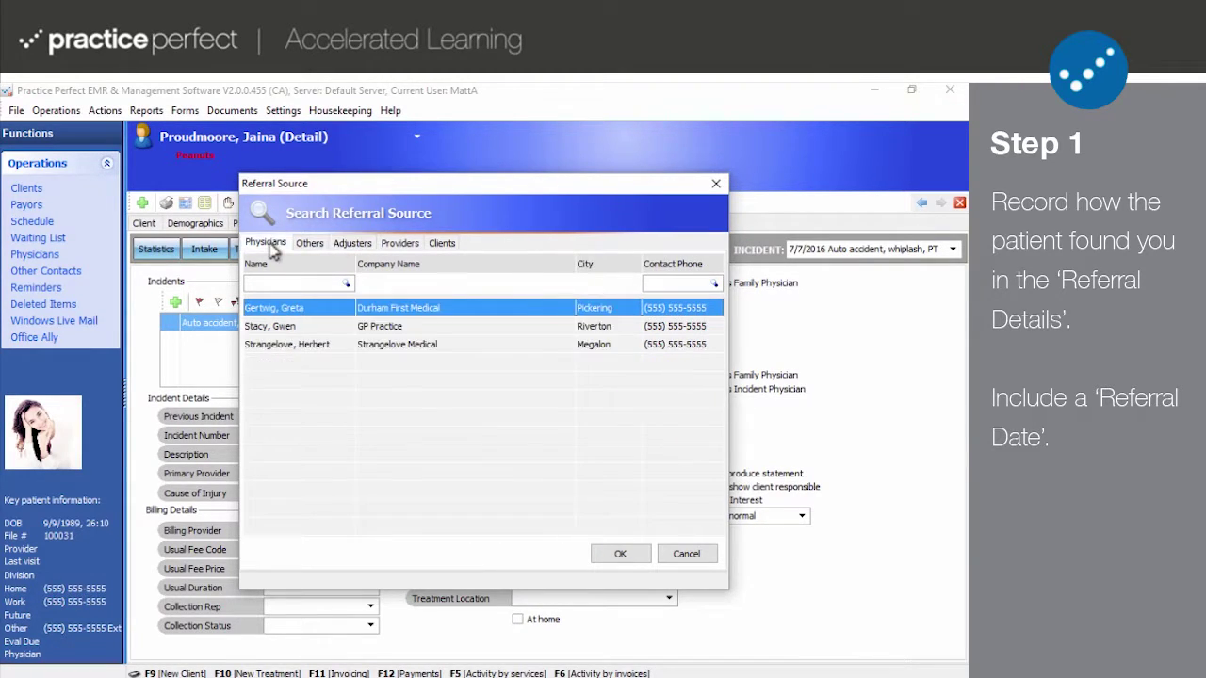
pyautogui.click(297, 347)
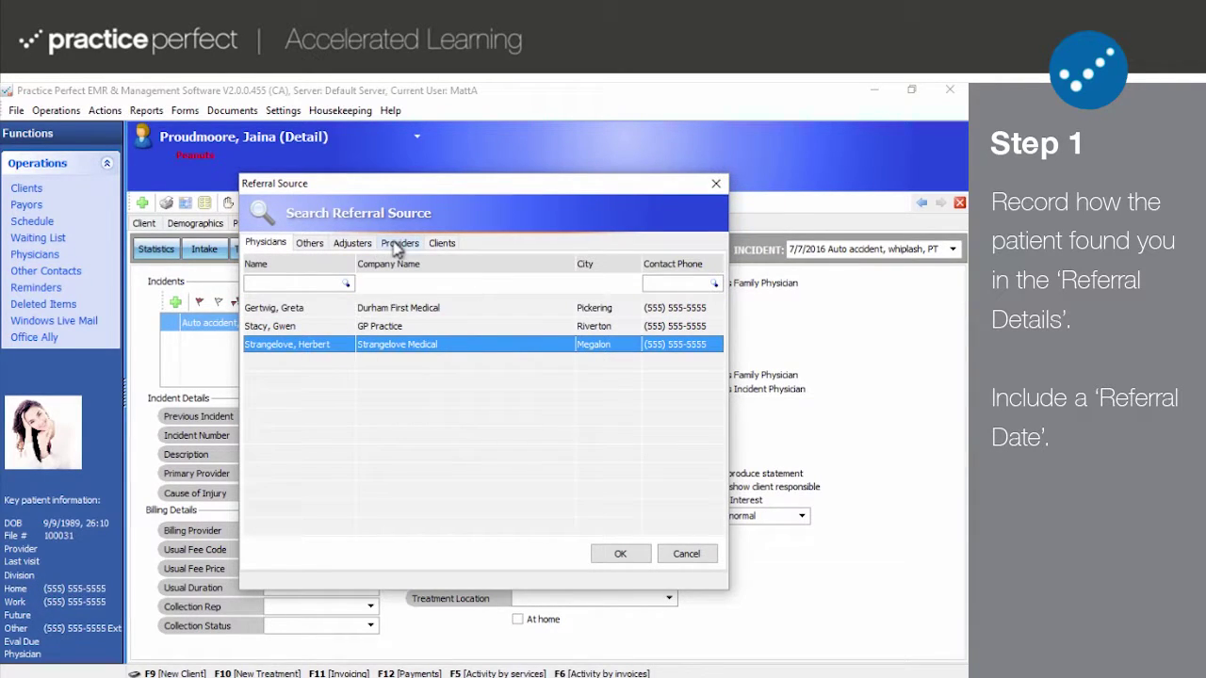
pyautogui.click(609, 554)
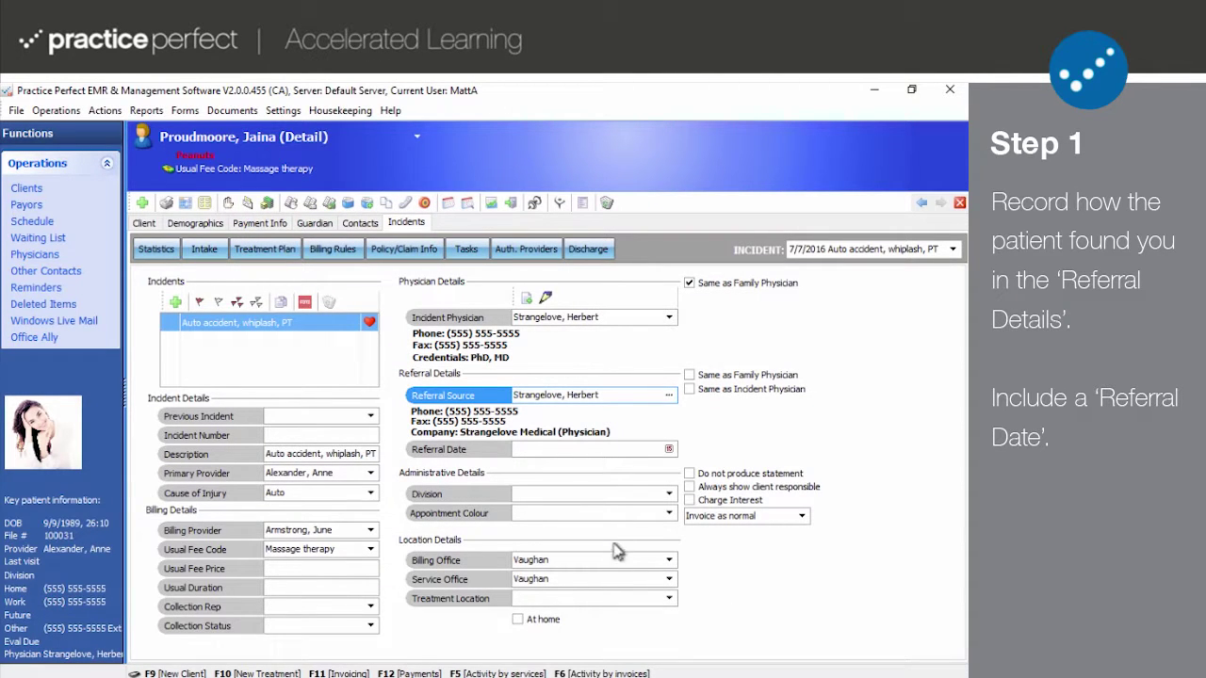
pyautogui.click(731, 377)
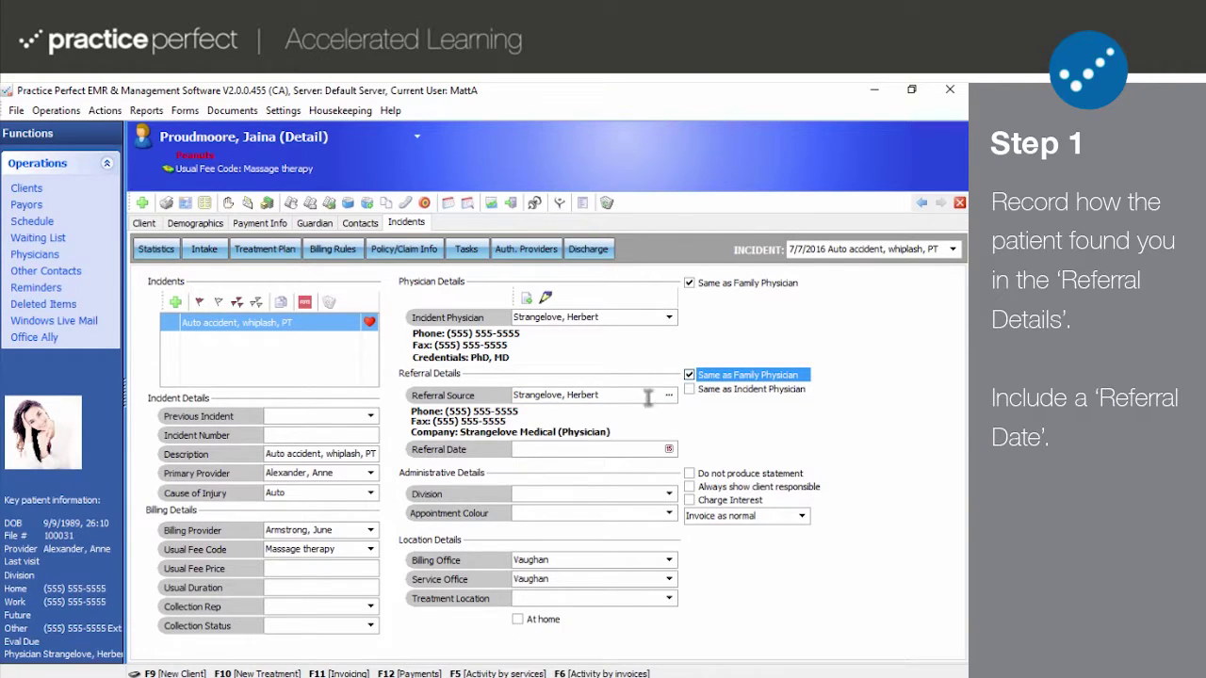
# Step: Set the referral date to 7/11/2016 from the calendar
pyautogui.click(565, 449)
pyautogui.click(667, 450)
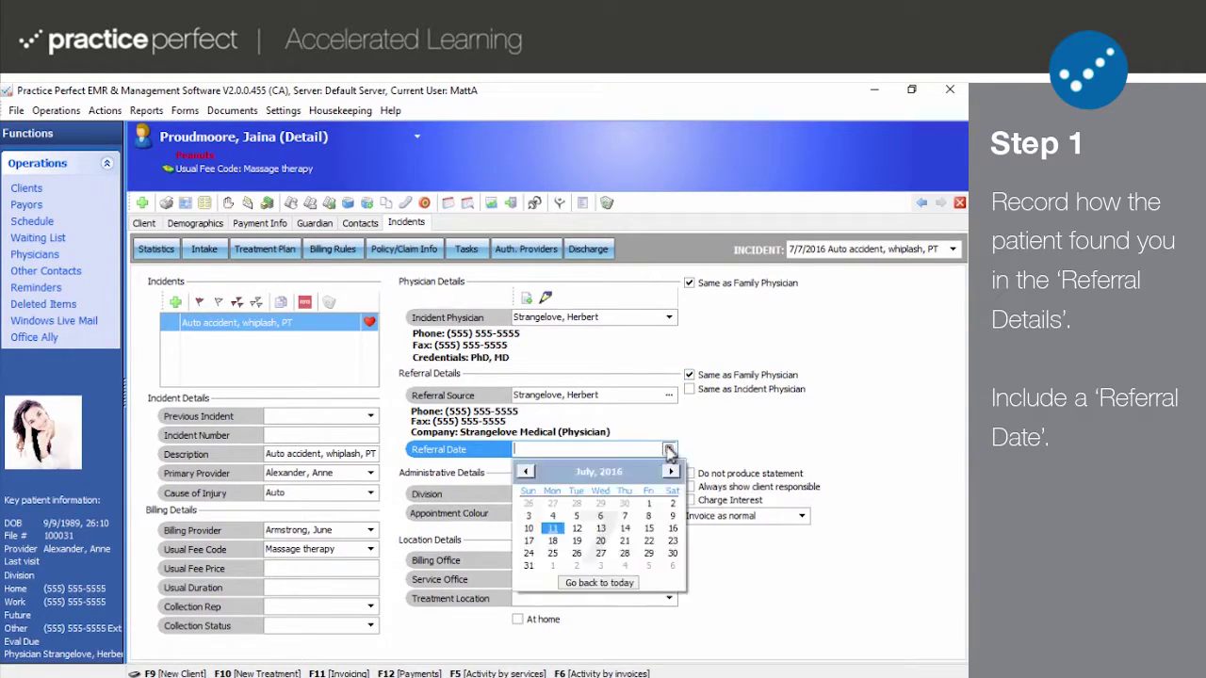
pyautogui.click(552, 528)
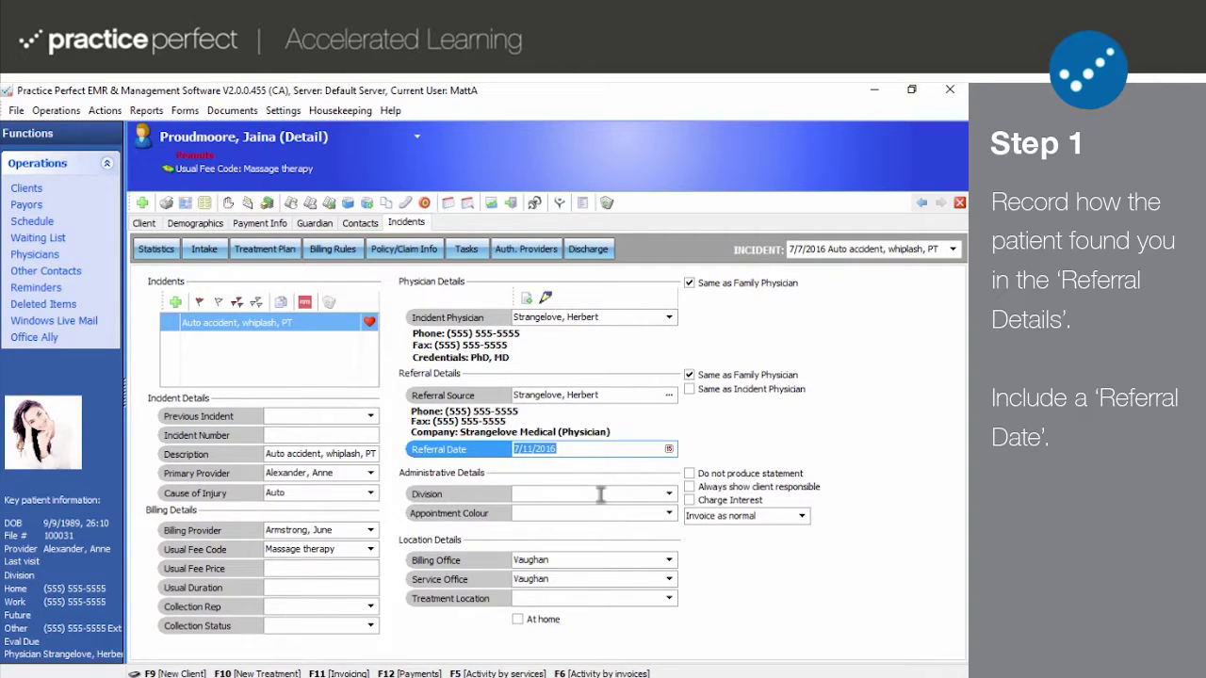
pyautogui.click(601, 493)
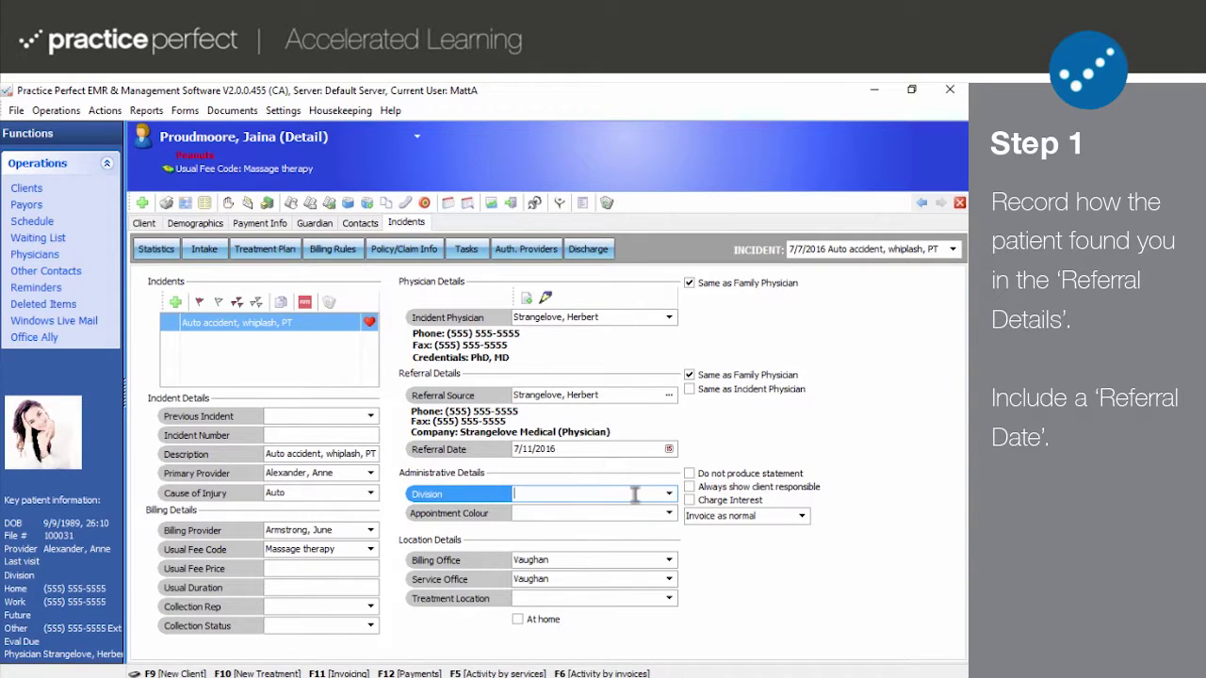
# Step: File the incident under Motor Vehicle Accident with the red AUTO ACCIDENT appointment colour
pyautogui.click(669, 495)
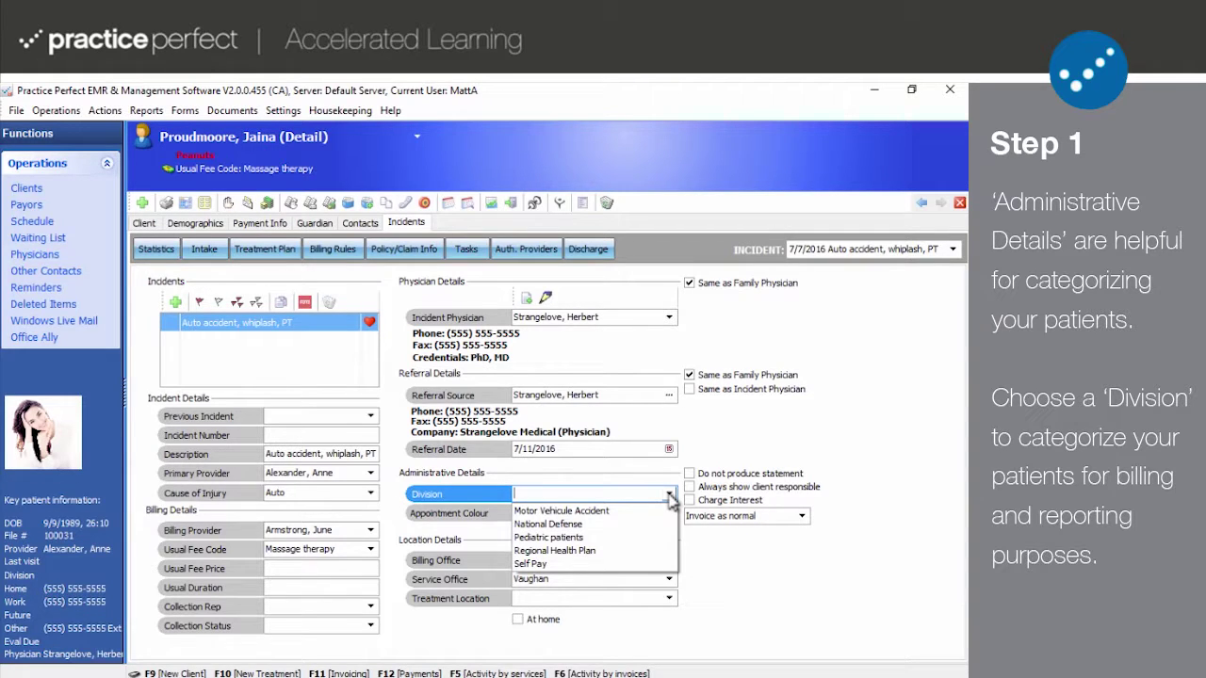
pyautogui.click(623, 510)
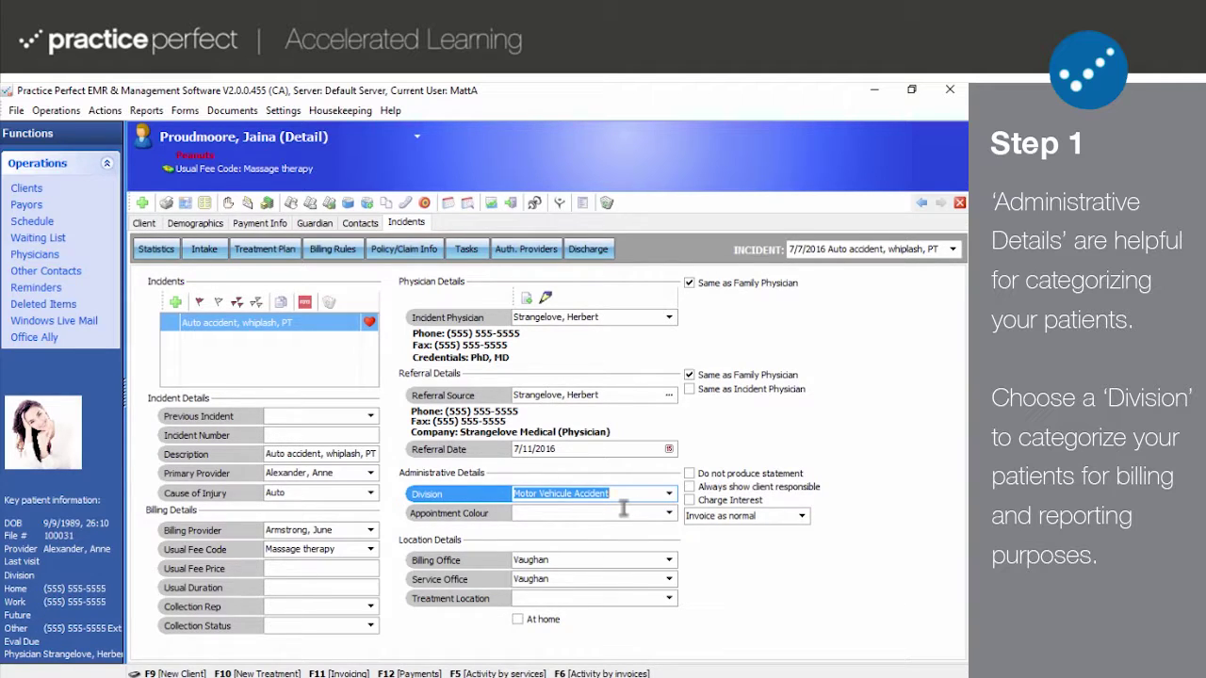
pyautogui.click(622, 508)
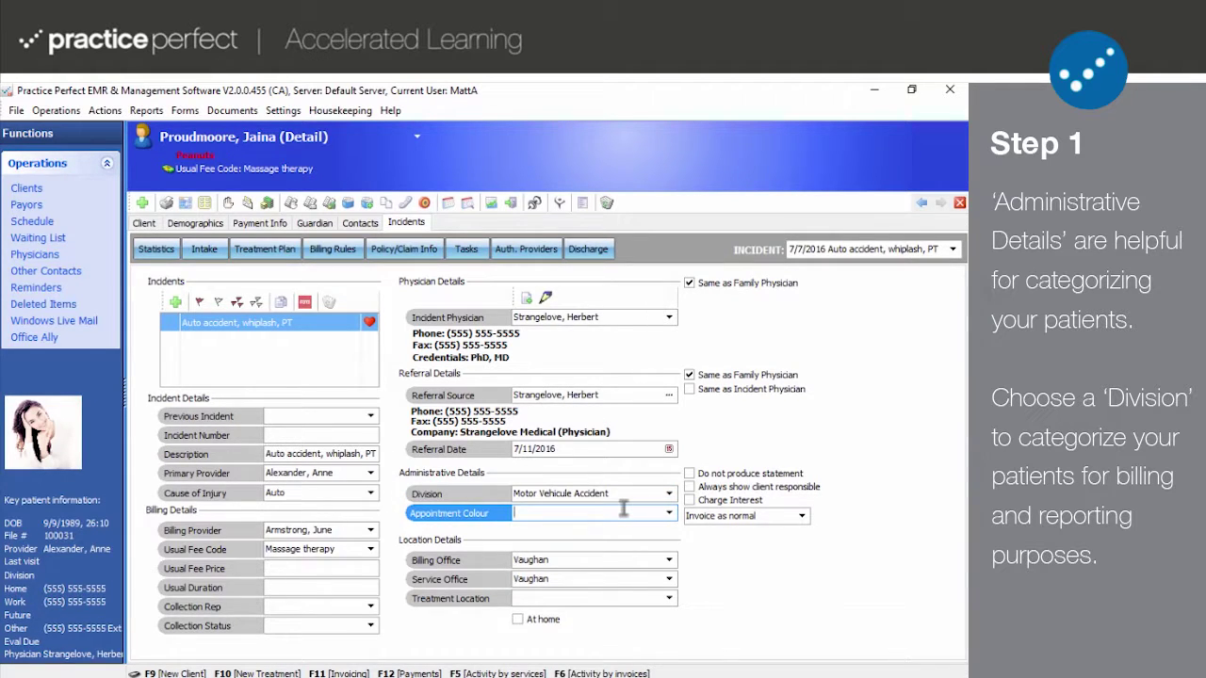
pyautogui.click(669, 513)
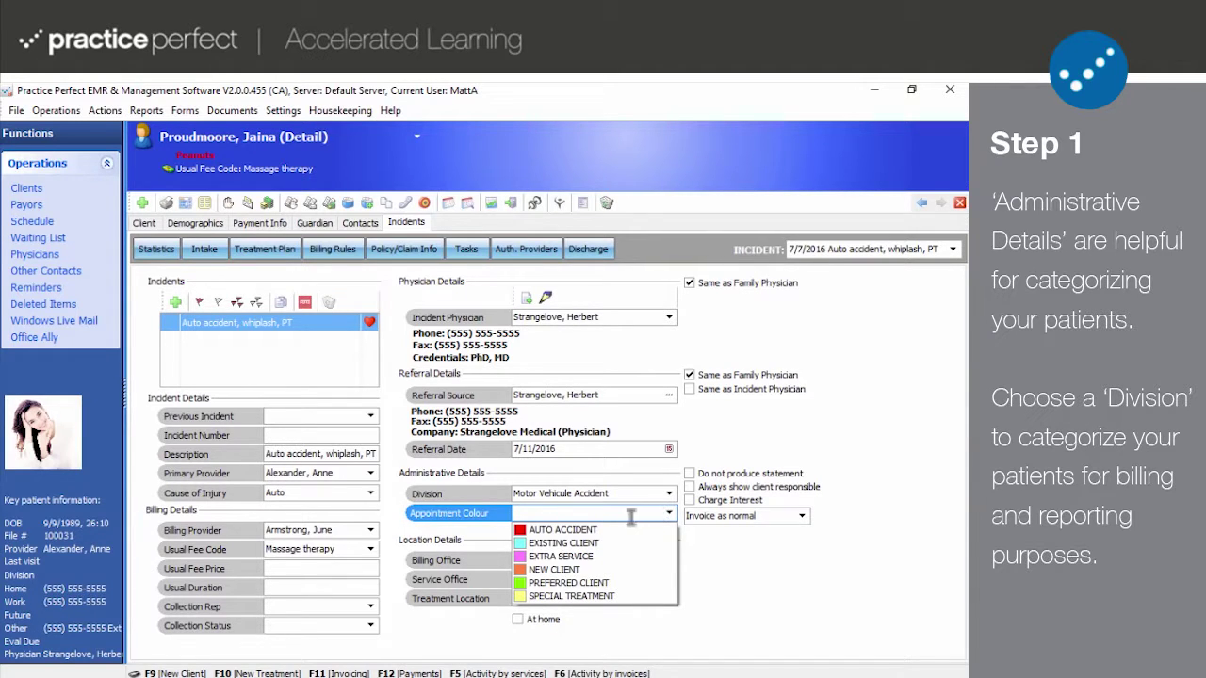
pyautogui.click(593, 531)
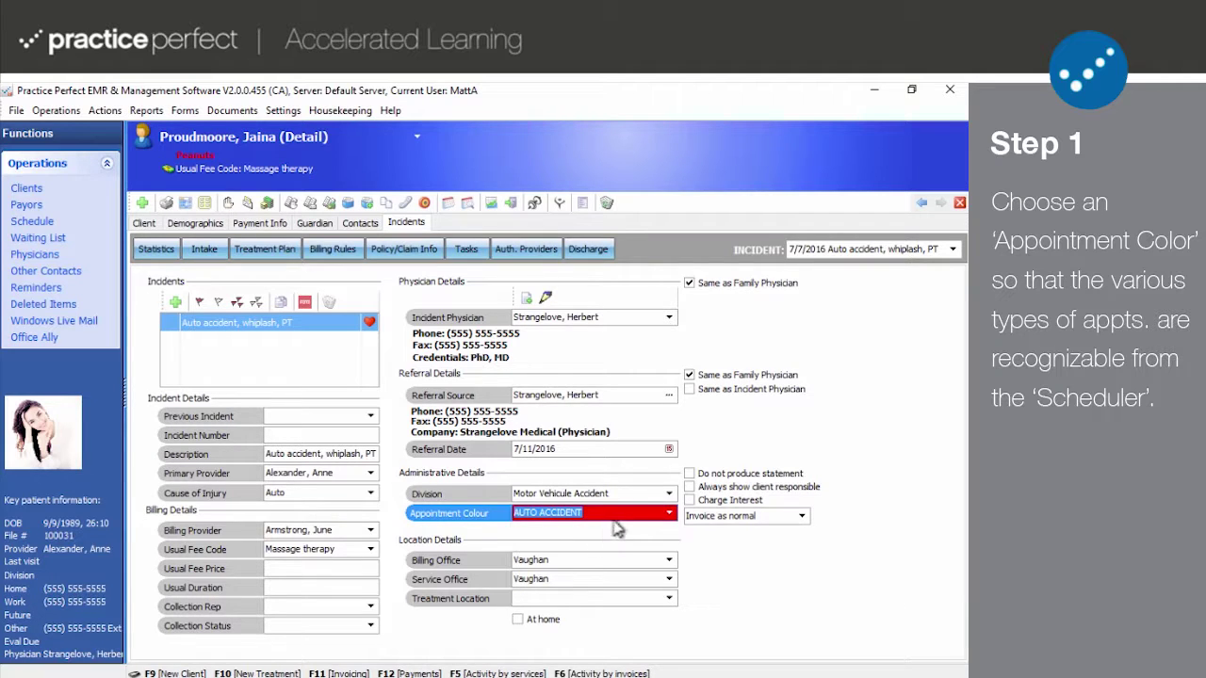
# Step: Adjust the statement and client-responsible checkboxes and keep invoicing as normal
pyautogui.click(689, 475)
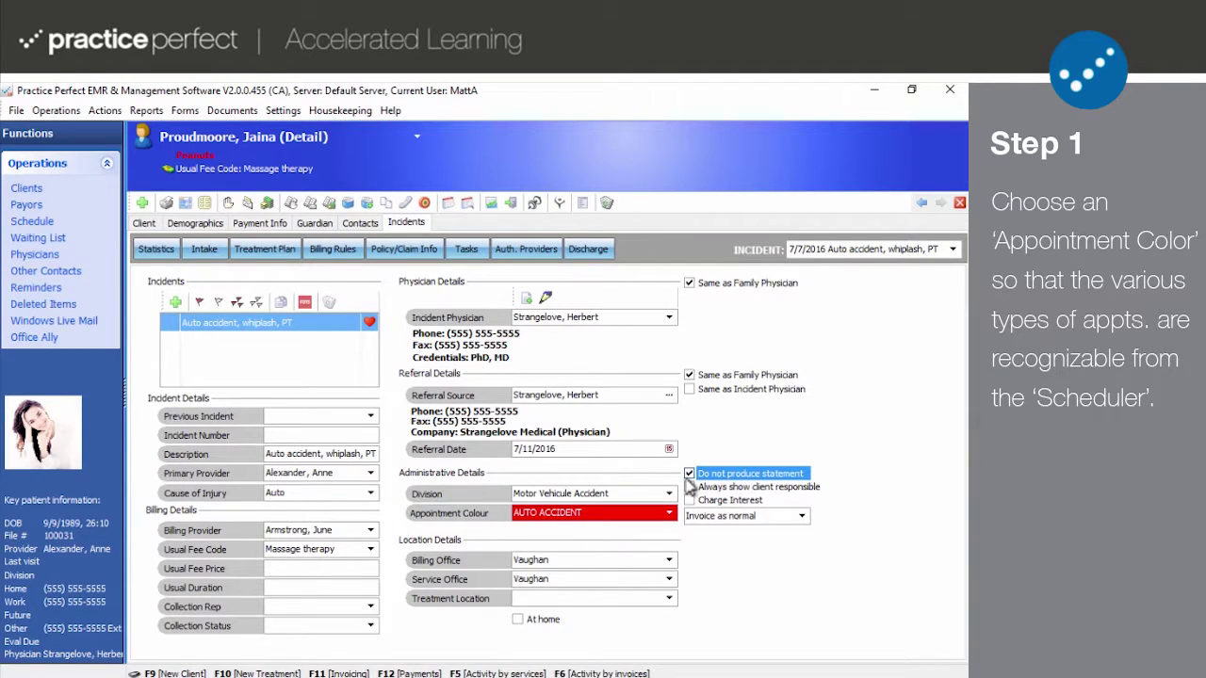
pyautogui.click(689, 501)
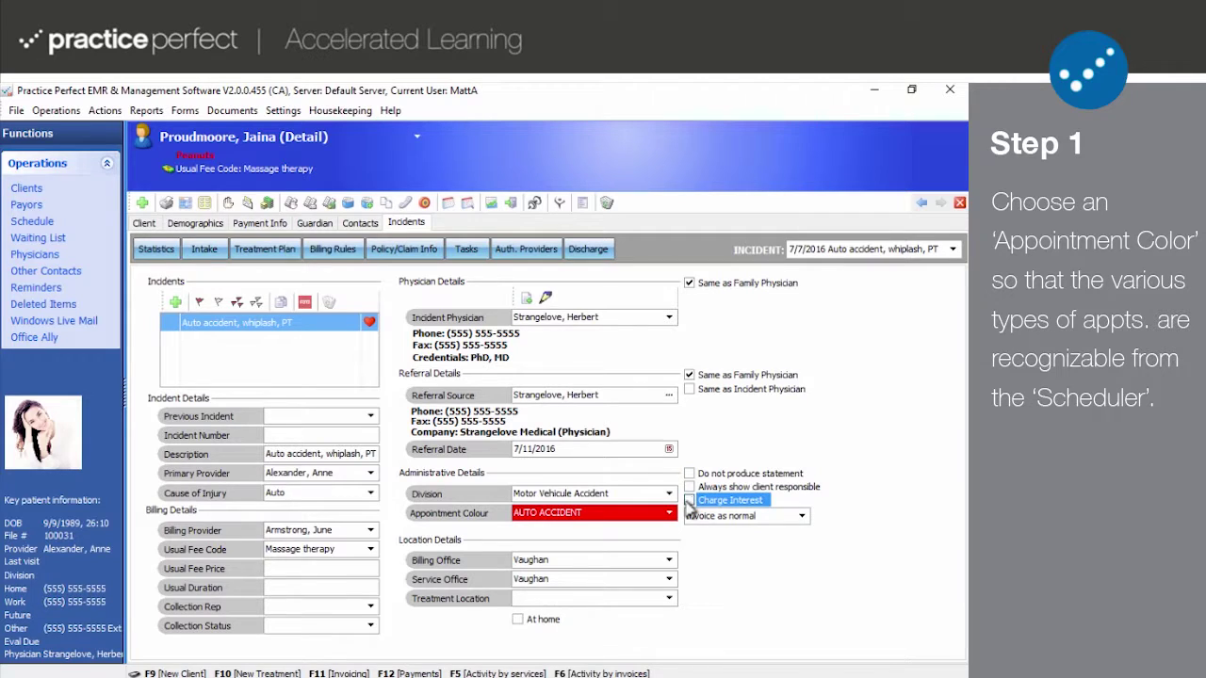
pyautogui.click(688, 487)
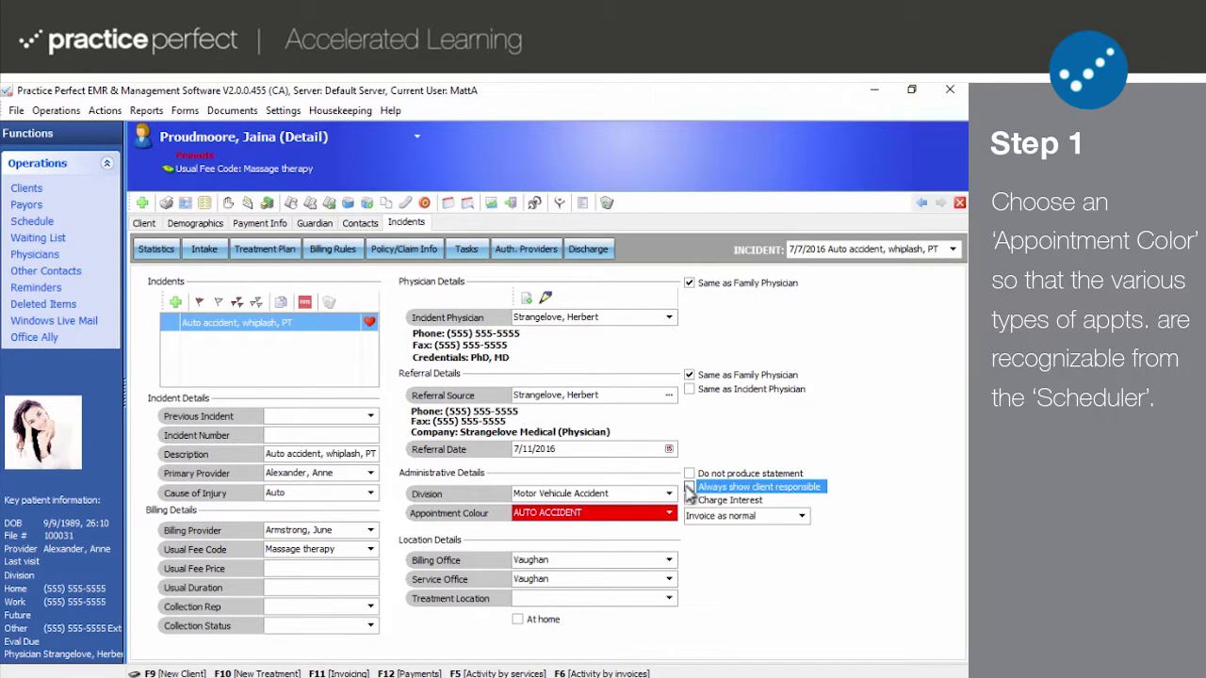
pyautogui.click(801, 516)
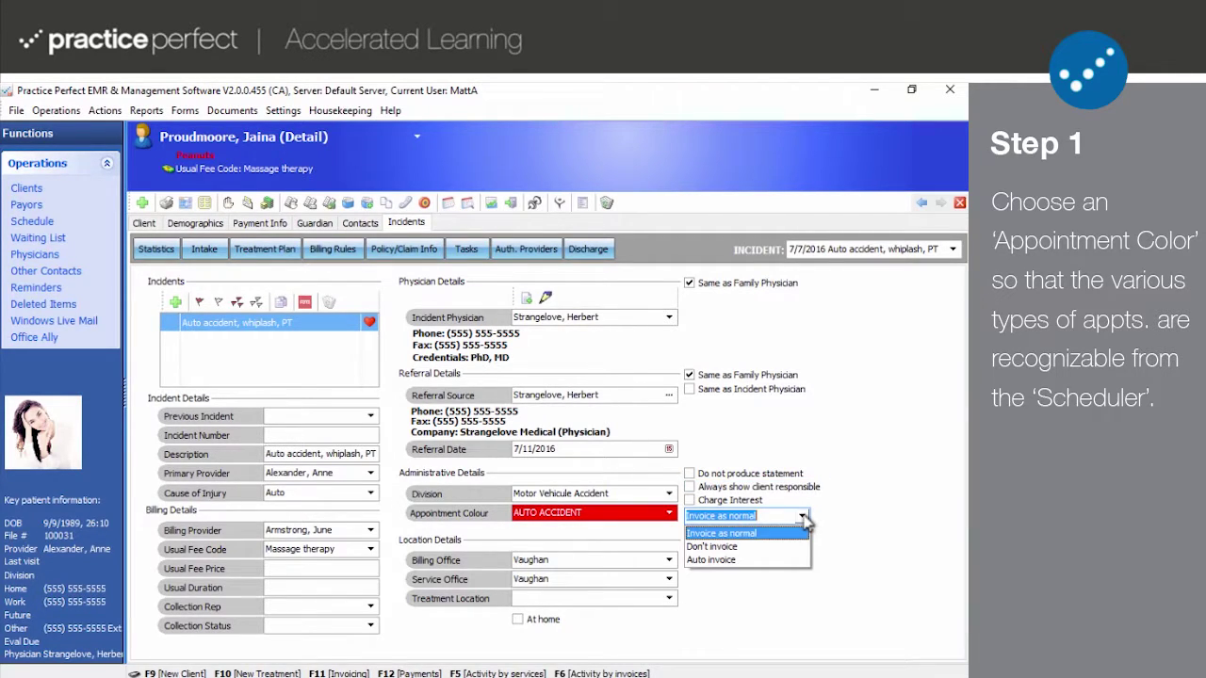
pyautogui.click(804, 517)
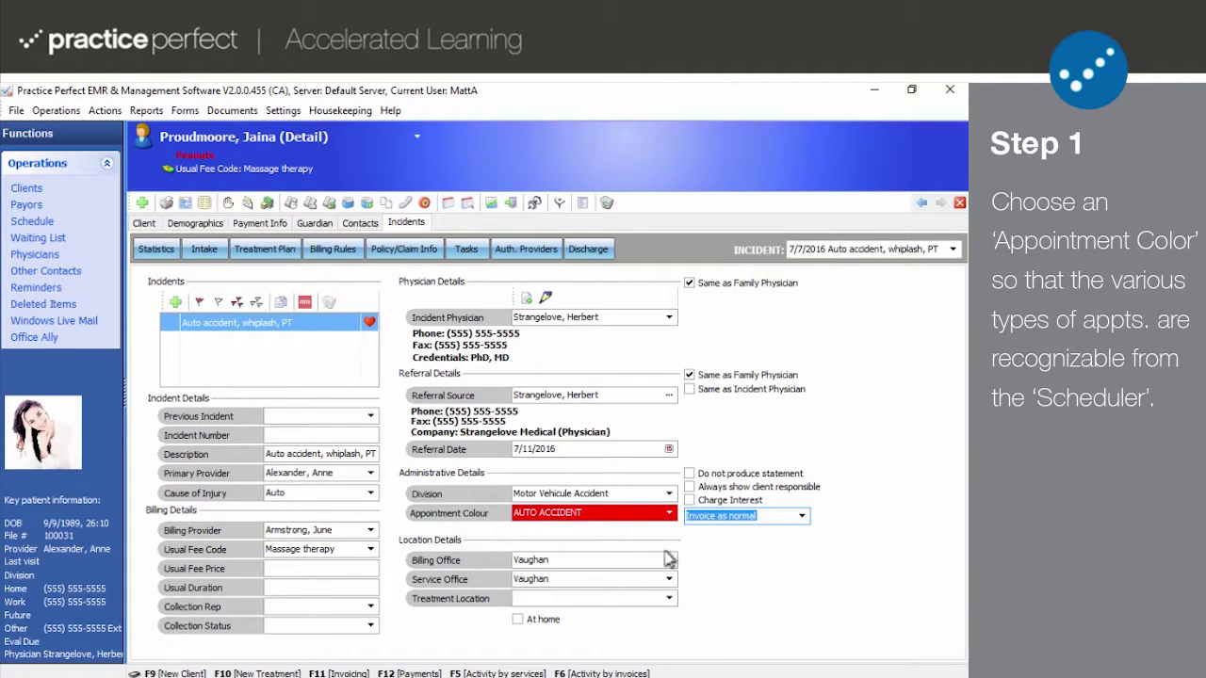
# Step: Keep Vaughan as billing office and choose Yorkville as the service office
pyautogui.click(633, 559)
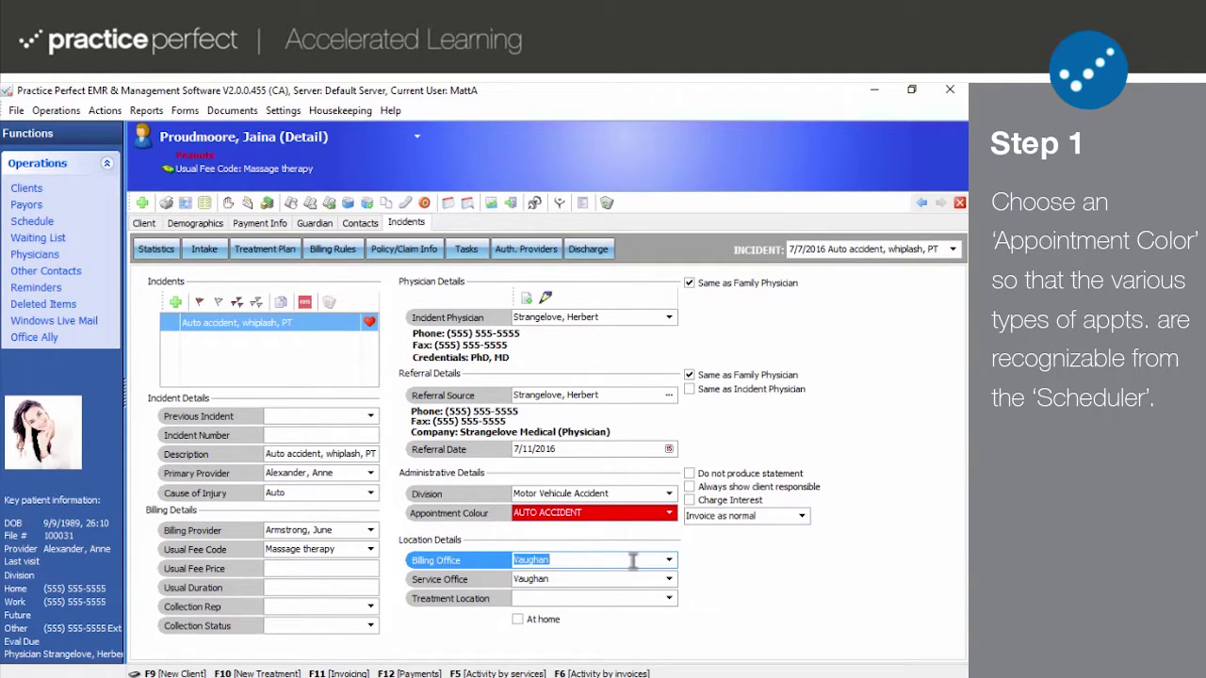
pyautogui.click(633, 559)
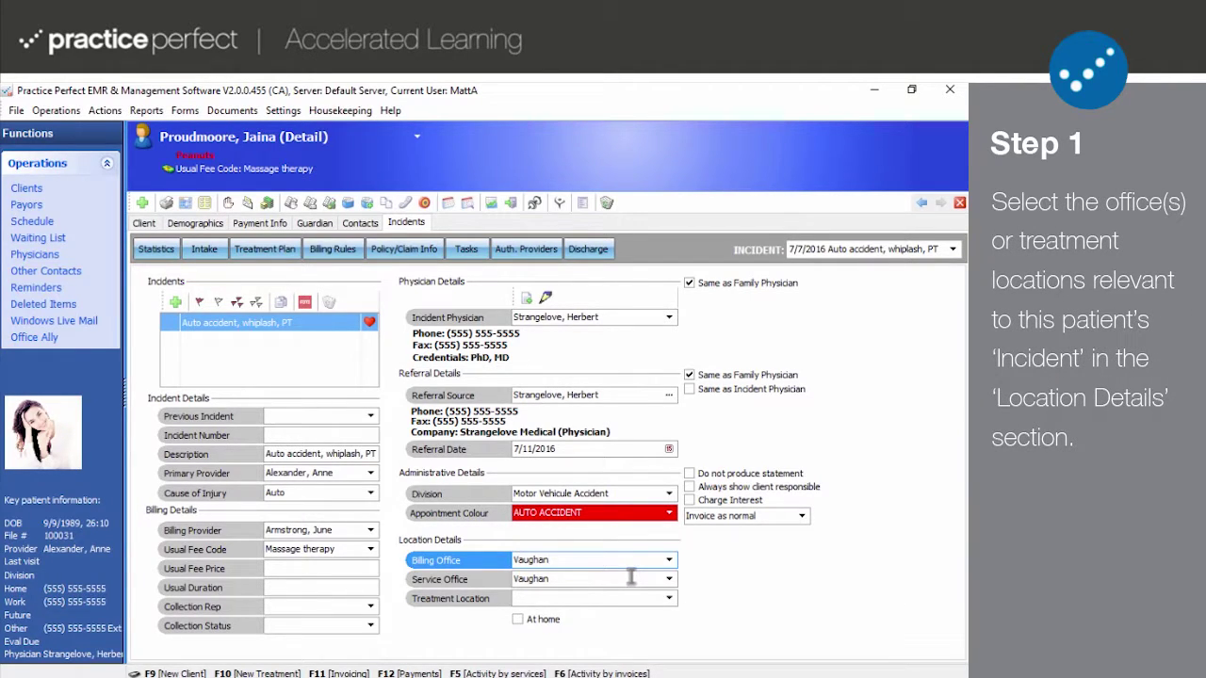
pyautogui.click(669, 561)
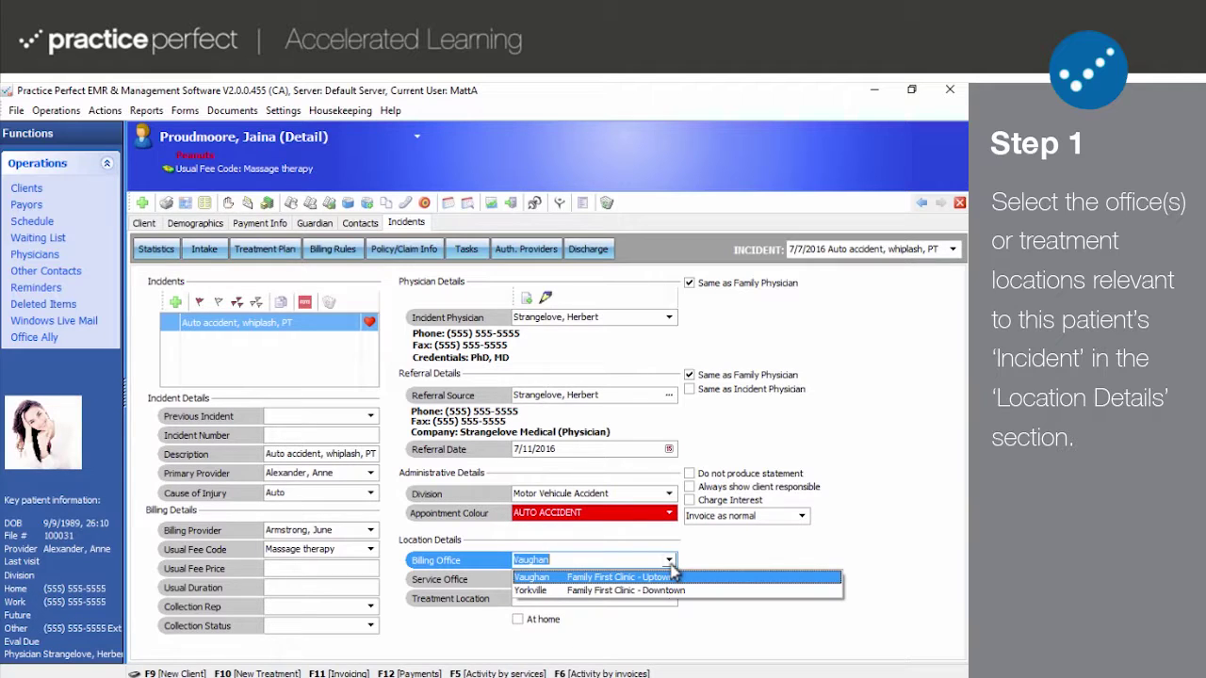
pyautogui.click(671, 571)
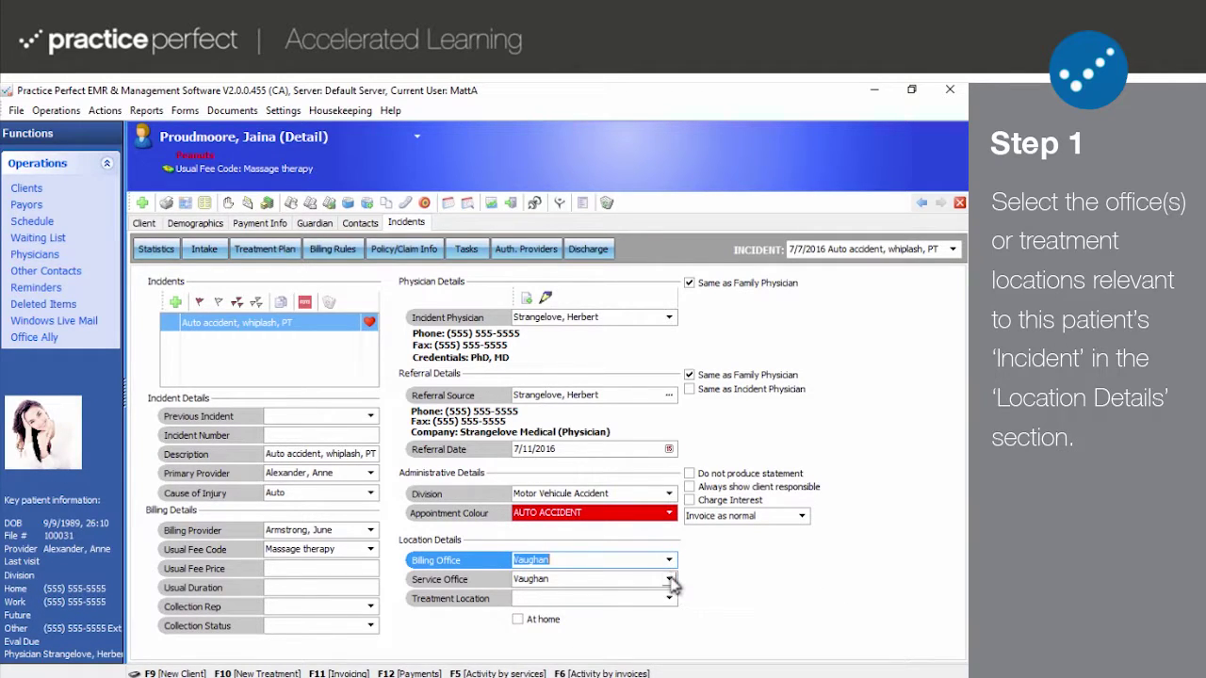
pyautogui.click(669, 579)
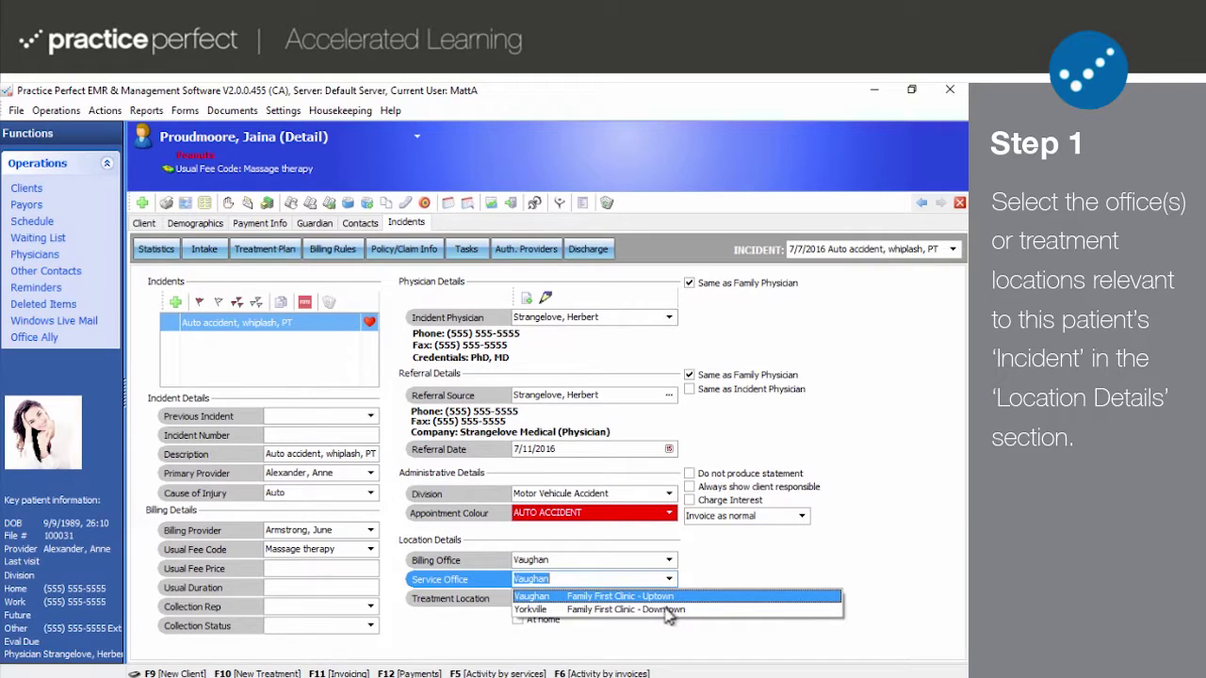
pyautogui.click(668, 611)
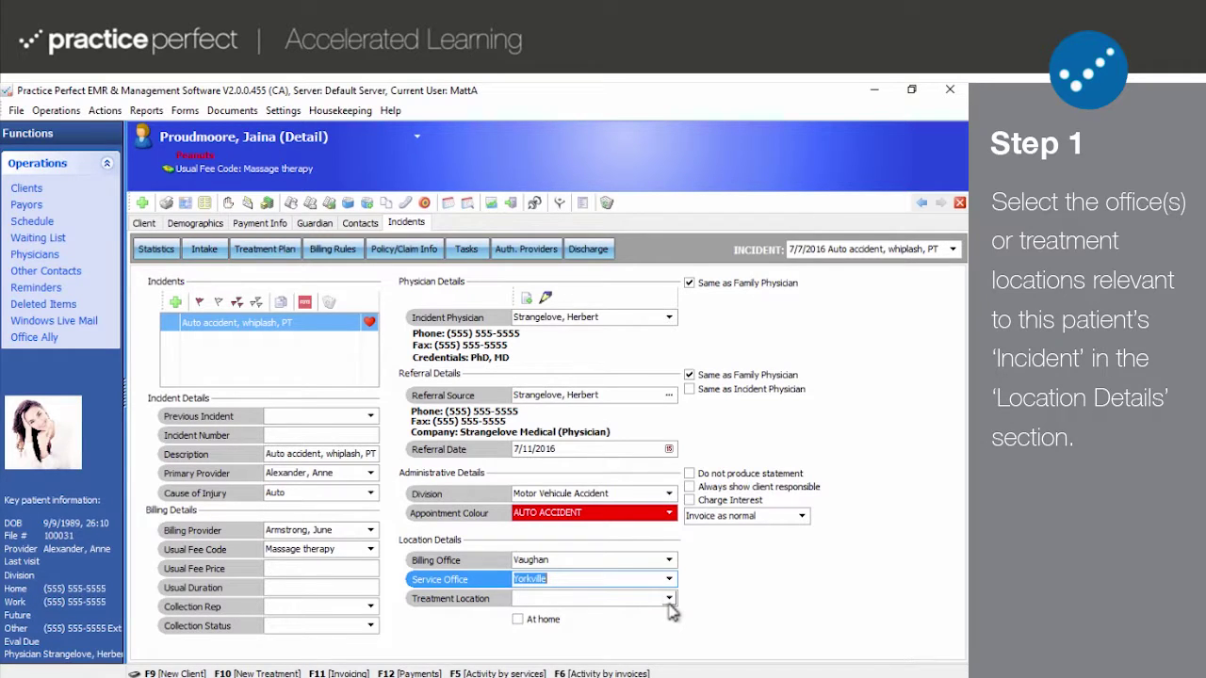
pyautogui.click(669, 599)
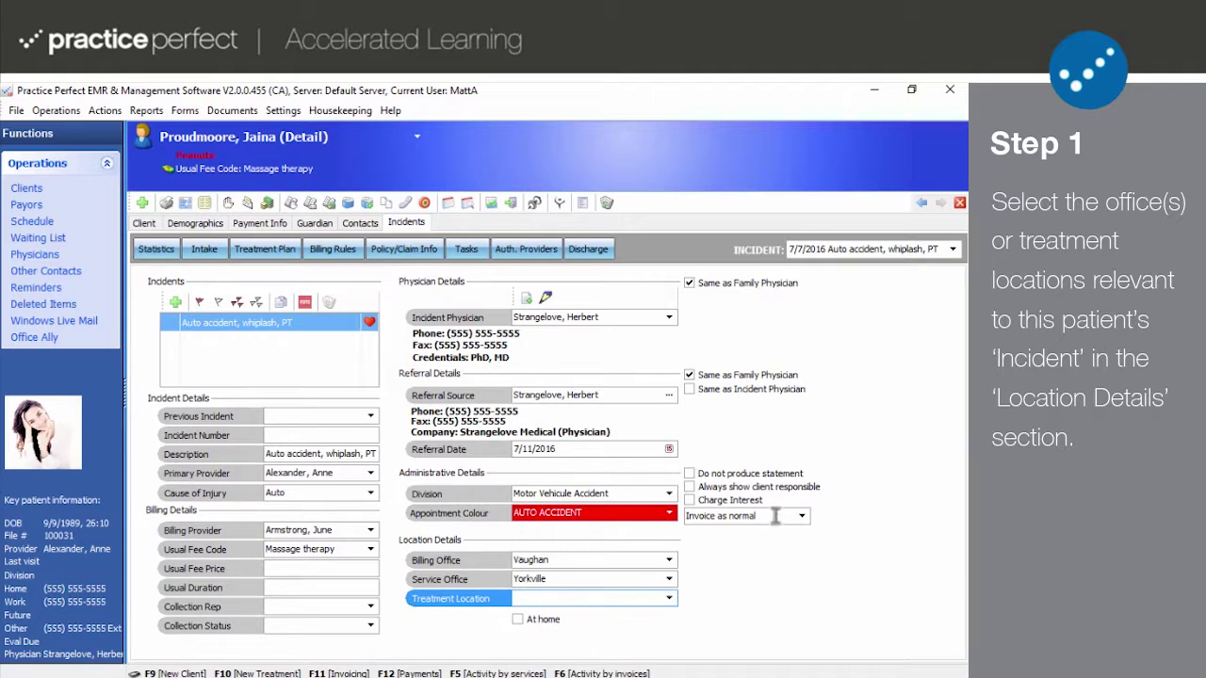
# Step: Confirm the current auto accident incident and open its Statistics page
pyautogui.click(953, 248)
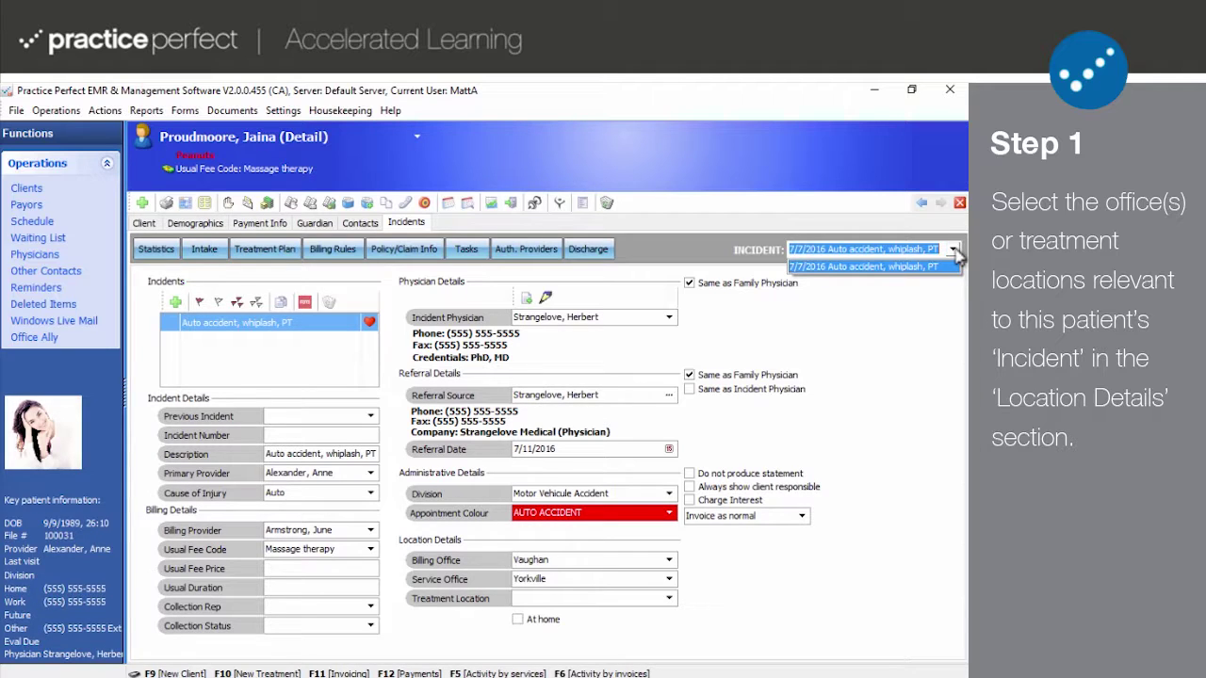
pyautogui.click(954, 249)
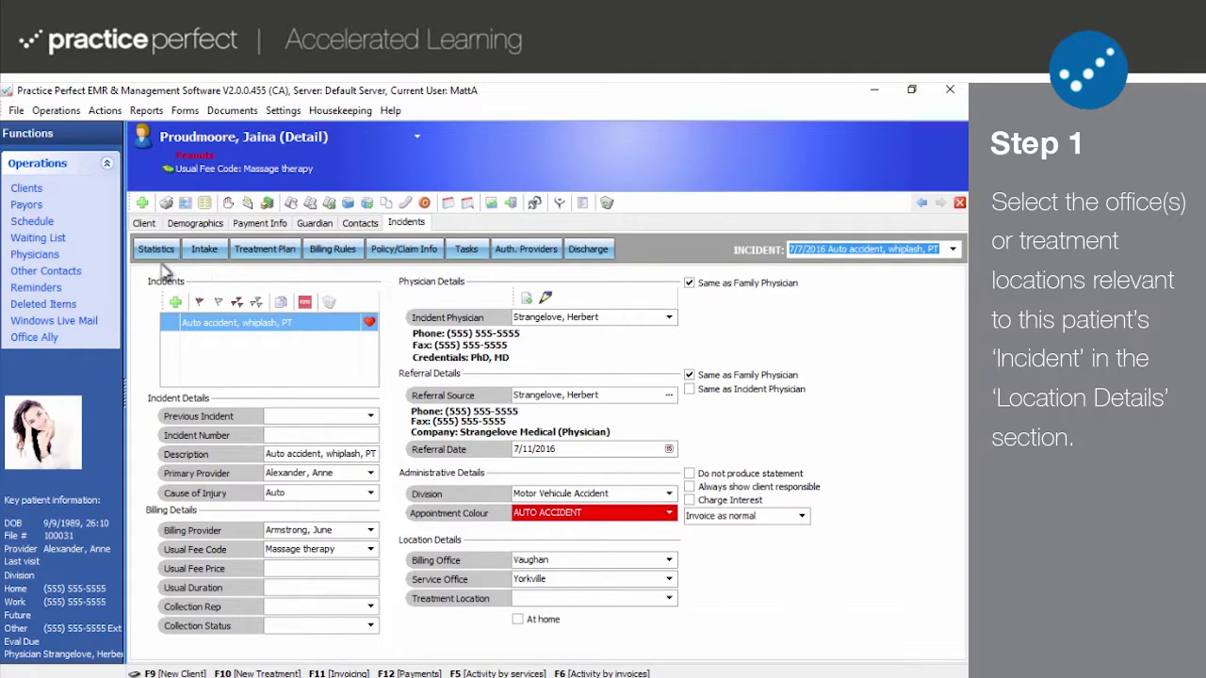
pyautogui.click(157, 253)
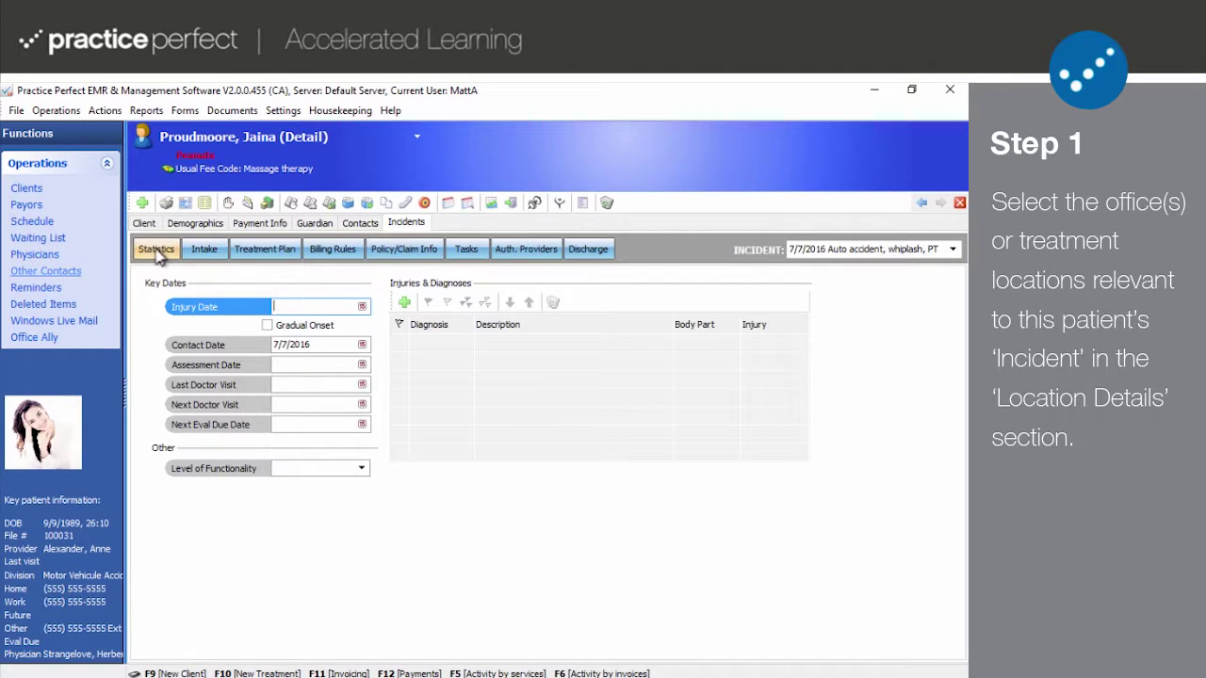
# Step: Set the injury date to 7/4/2016 and the assessment date to 7/11/2016
pyautogui.click(359, 309)
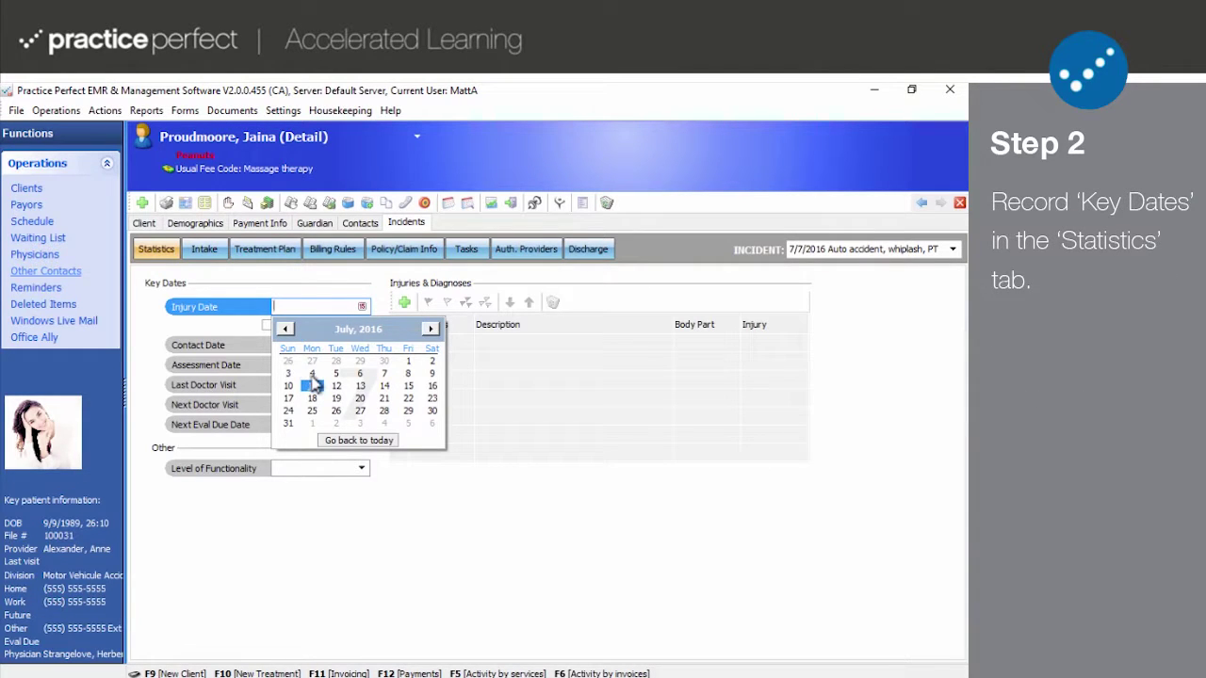
pyautogui.click(311, 375)
pyautogui.click(342, 345)
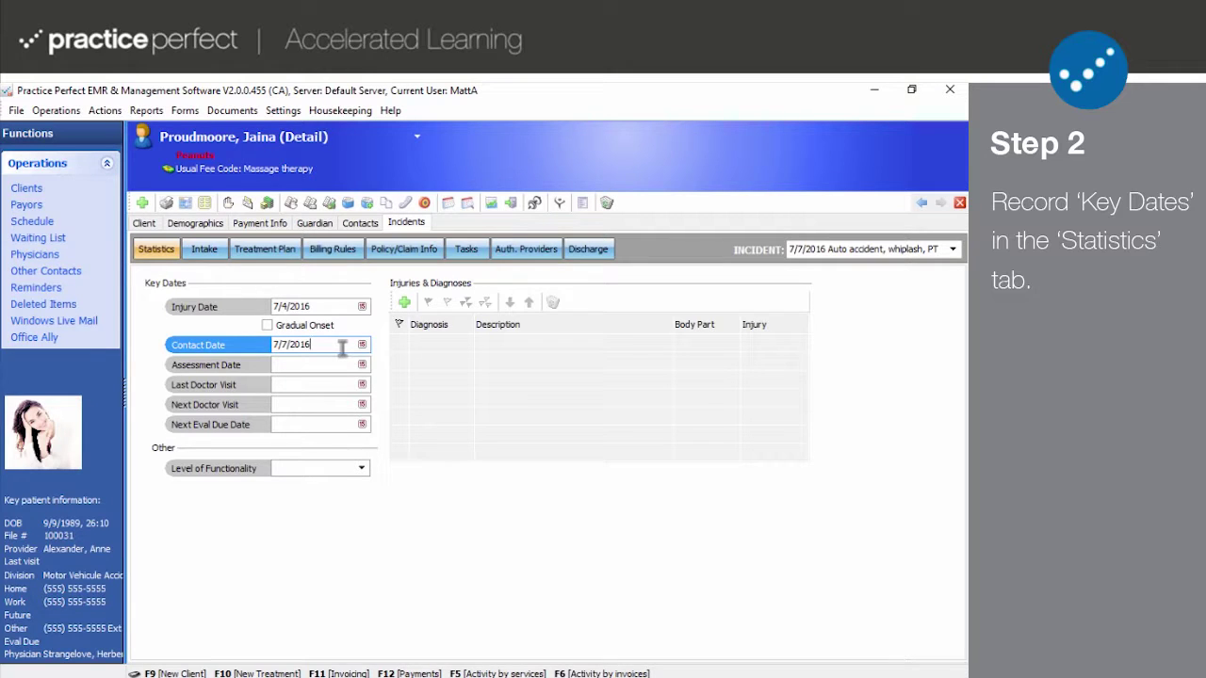
pyautogui.click(335, 365)
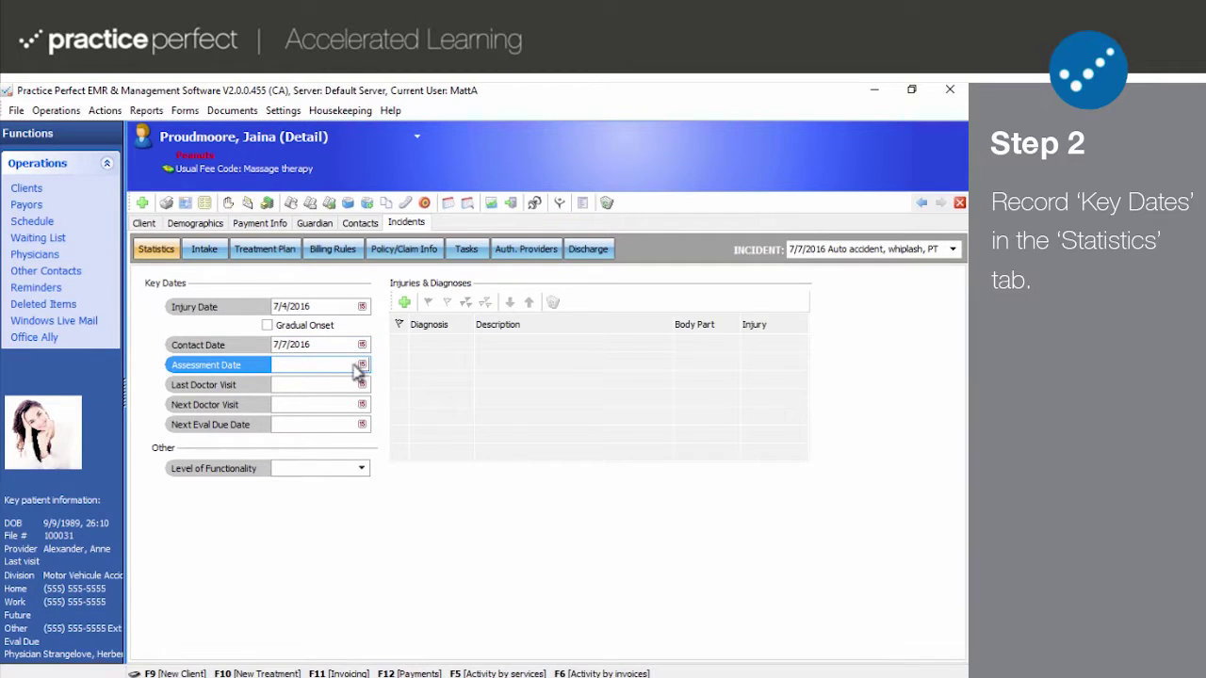
pyautogui.click(362, 365)
pyautogui.click(312, 444)
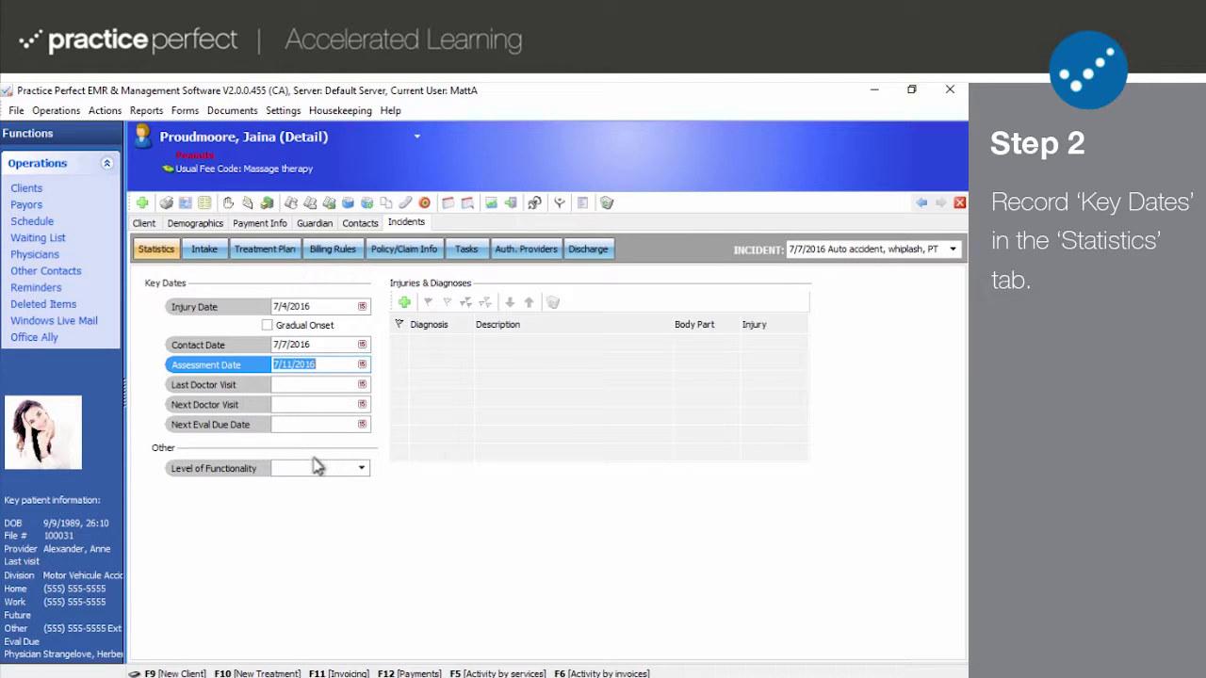
# Step: Check the Level of Functionality list and leave it empty
pyautogui.click(317, 464)
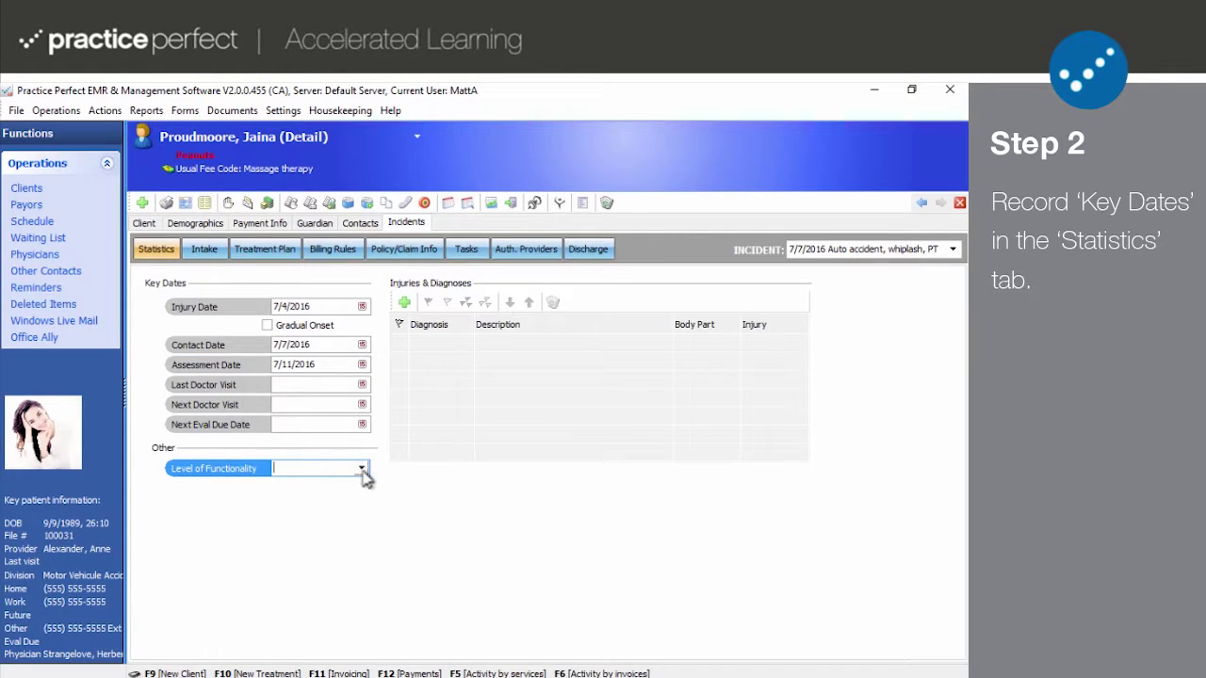
pyautogui.click(361, 468)
pyautogui.click(361, 471)
pyautogui.click(325, 111)
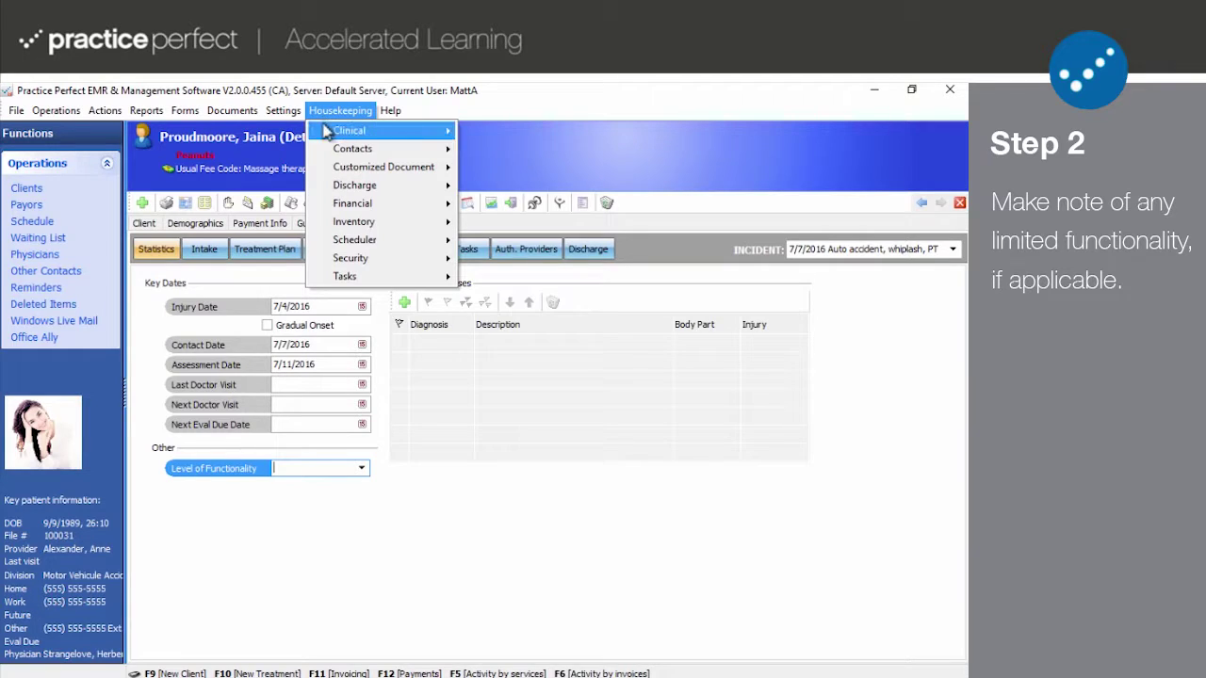
pyautogui.moveTo(350, 130)
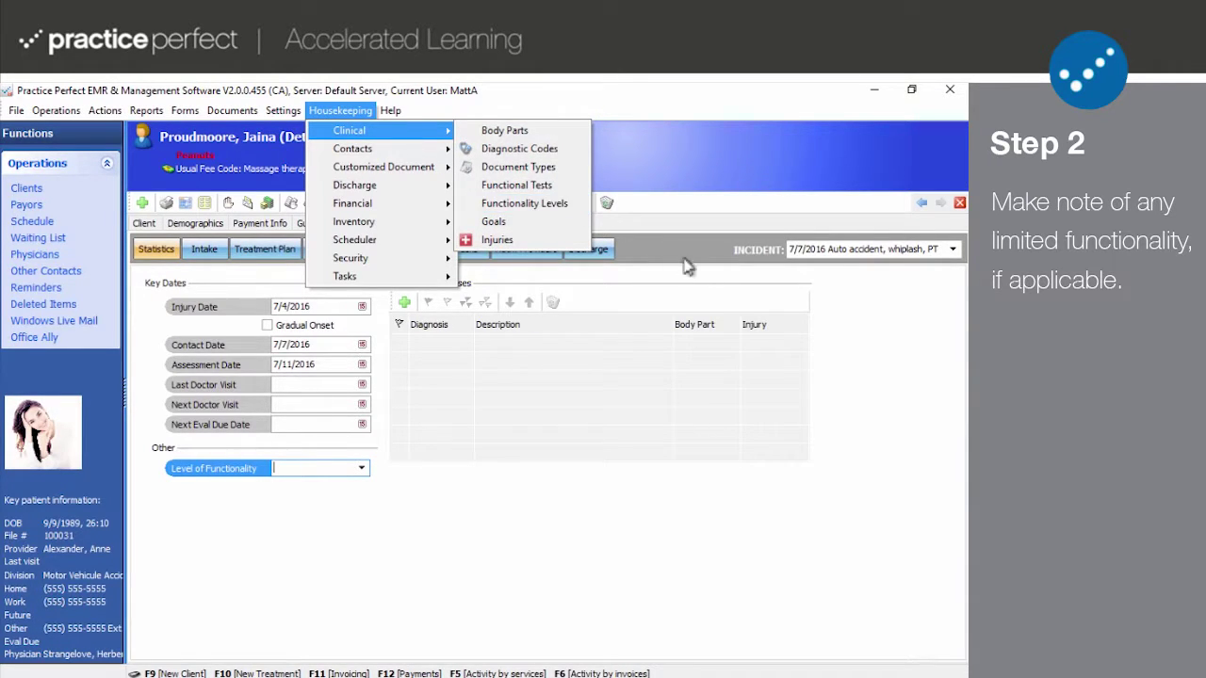
pyautogui.click(741, 307)
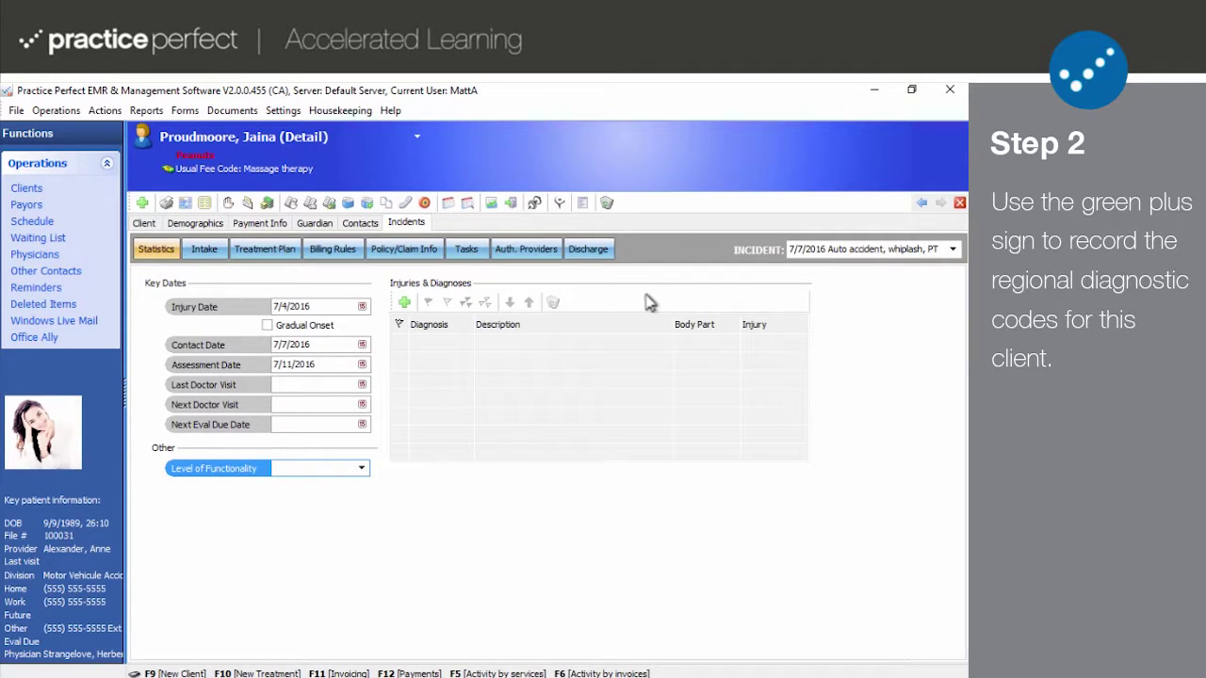
# Step: Add diagnosis 2361 Lumbar strain with body part 1234 and injury S1340
pyautogui.click(404, 302)
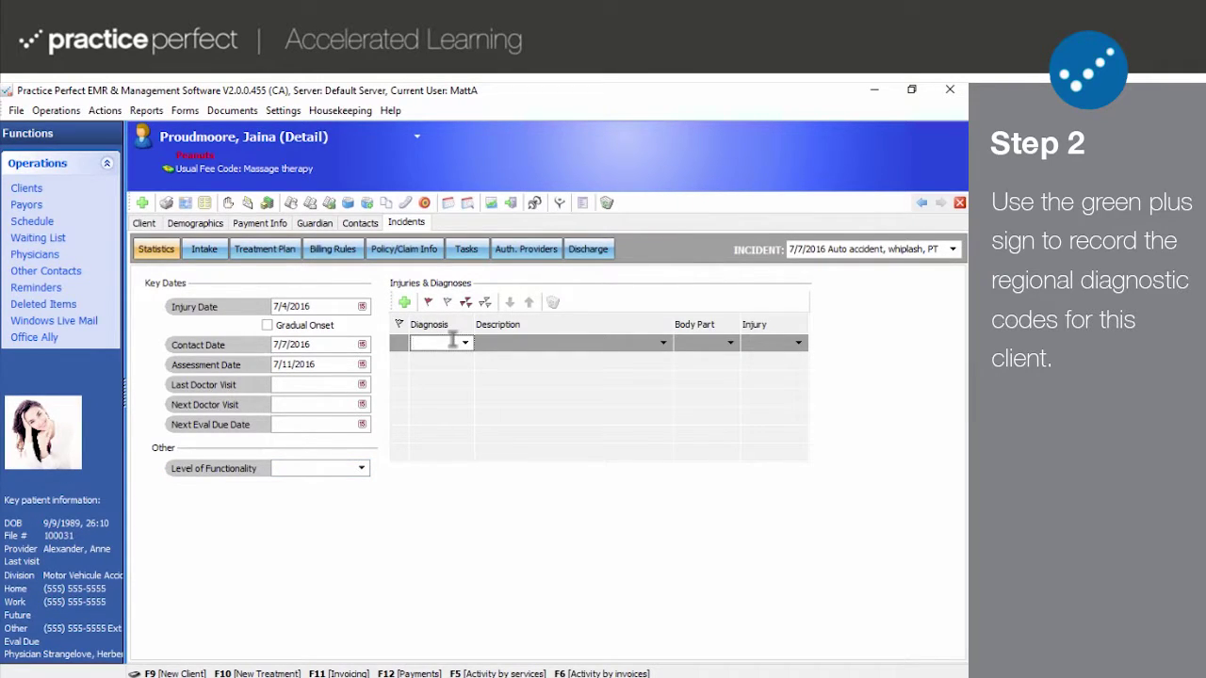
pyautogui.write('2361')
pyautogui.click(506, 346)
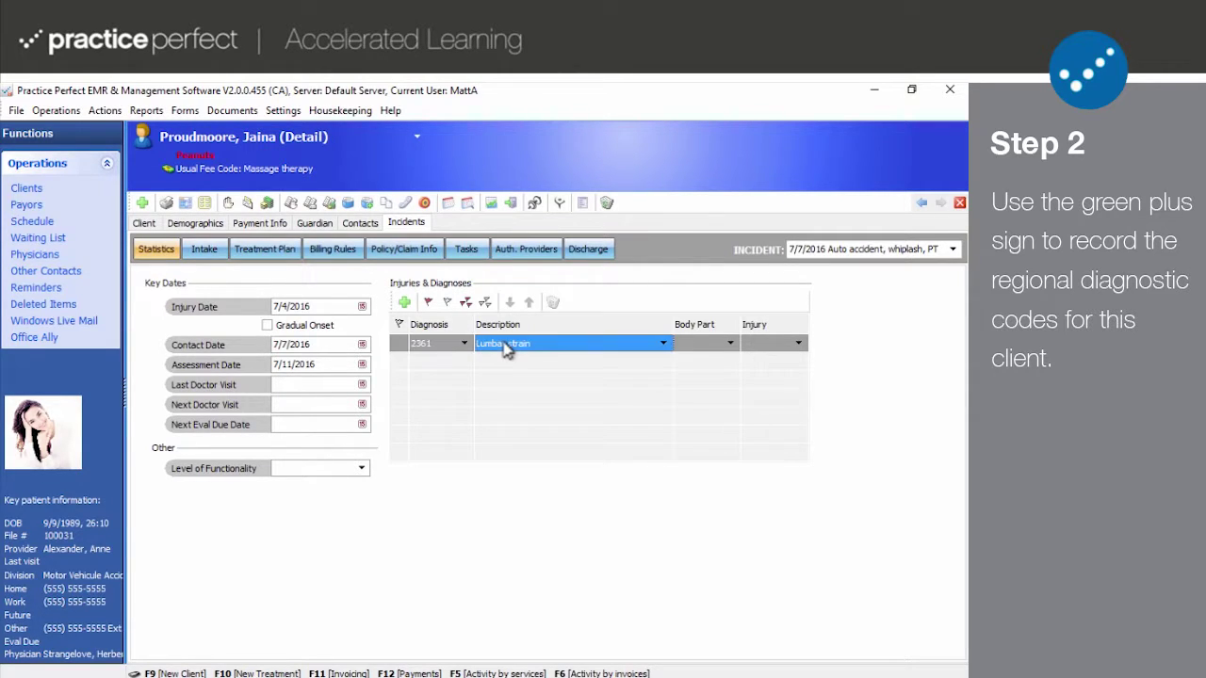
pyautogui.click(730, 344)
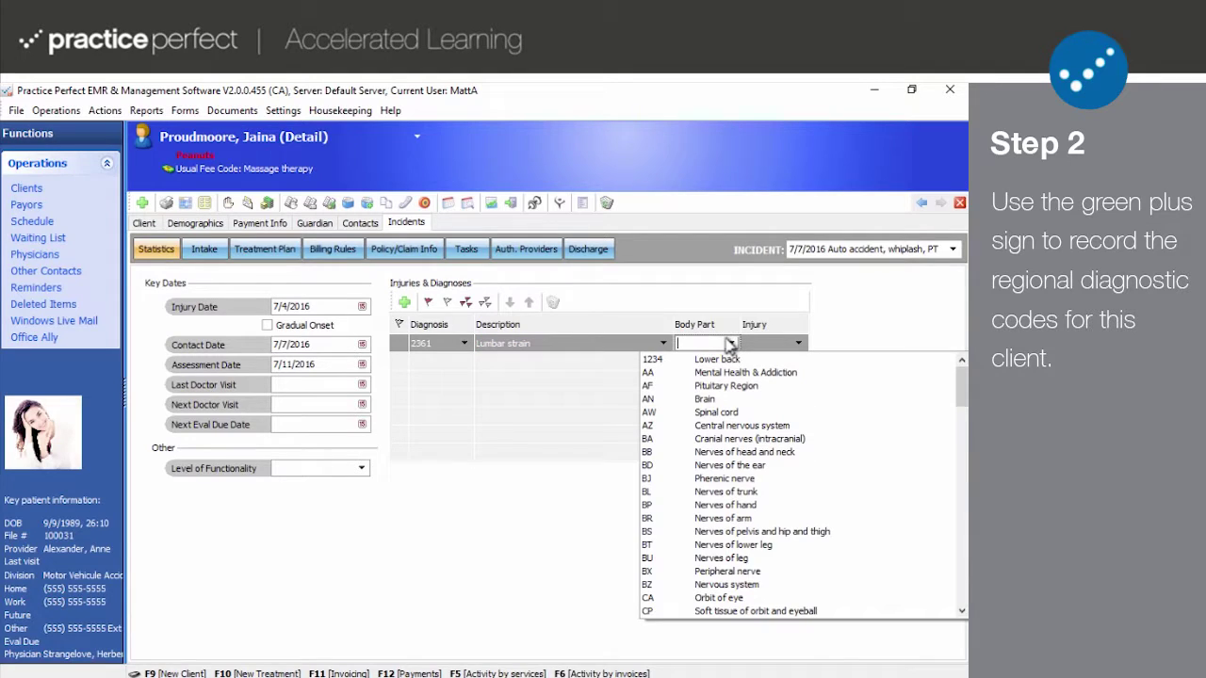
pyautogui.click(737, 360)
pyautogui.click(799, 344)
pyautogui.click(796, 359)
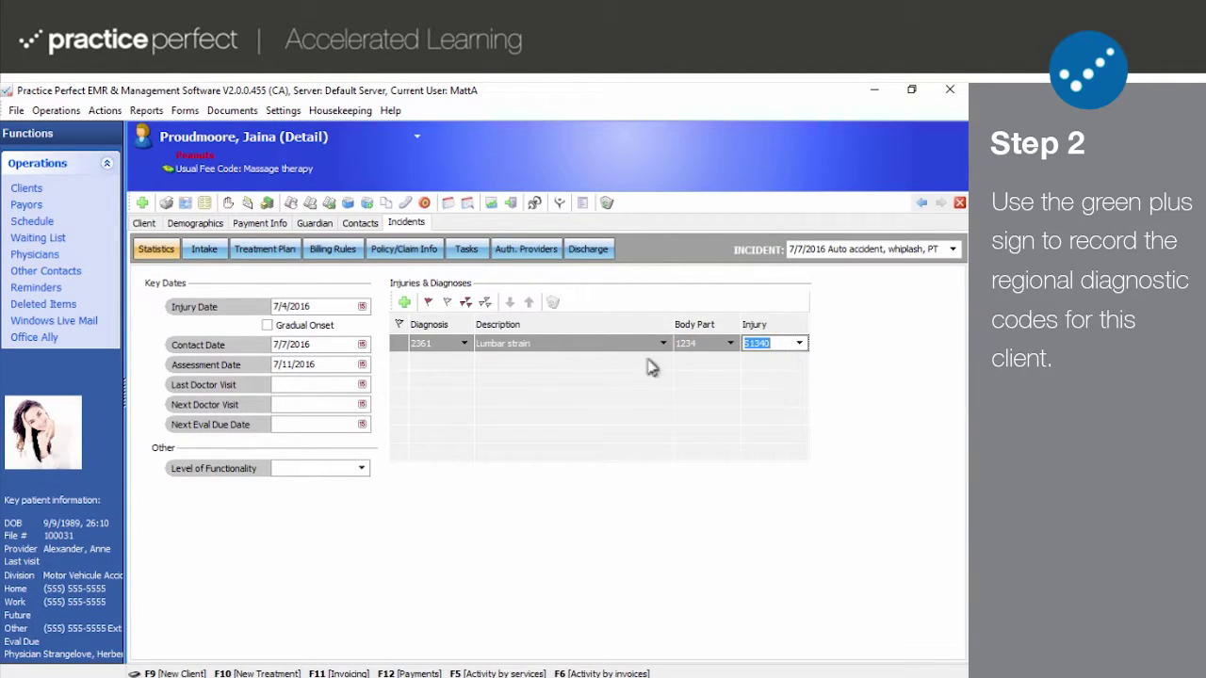
# Step: Add a second diagnosis, 2351 Back/neck Injury of Nerves
pyautogui.click(404, 301)
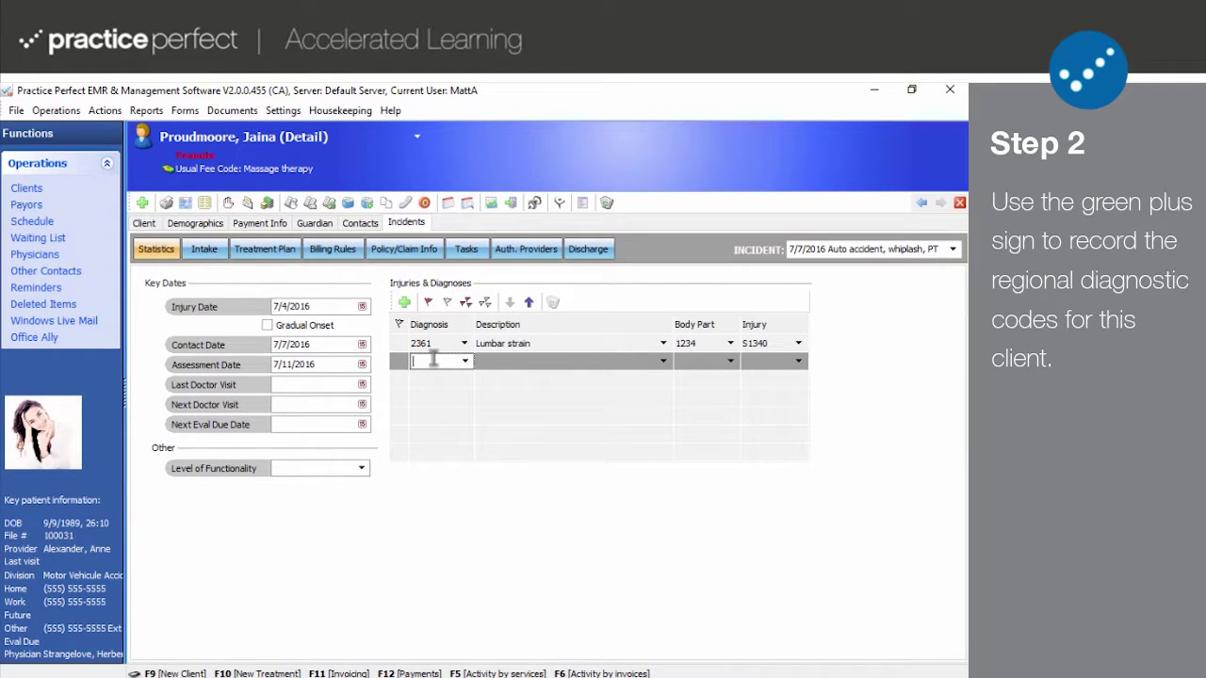
pyautogui.write('2')
pyautogui.write('3')
pyautogui.write('51')
pyautogui.click(517, 369)
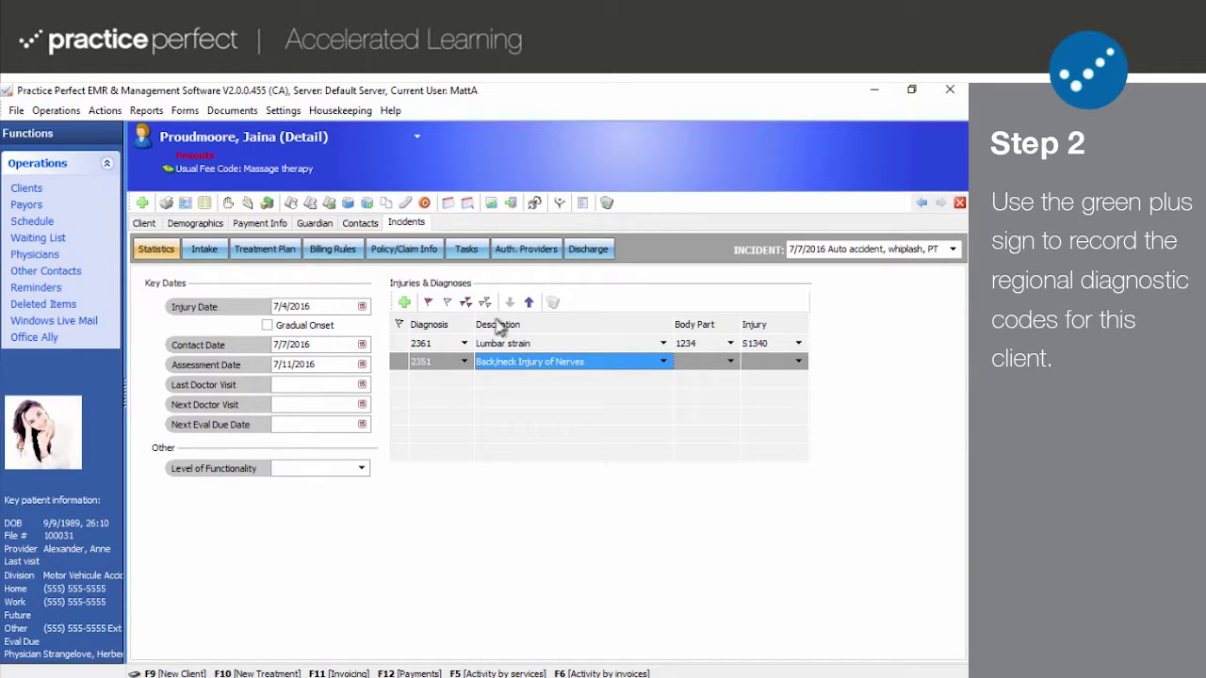
pyautogui.click(358, 111)
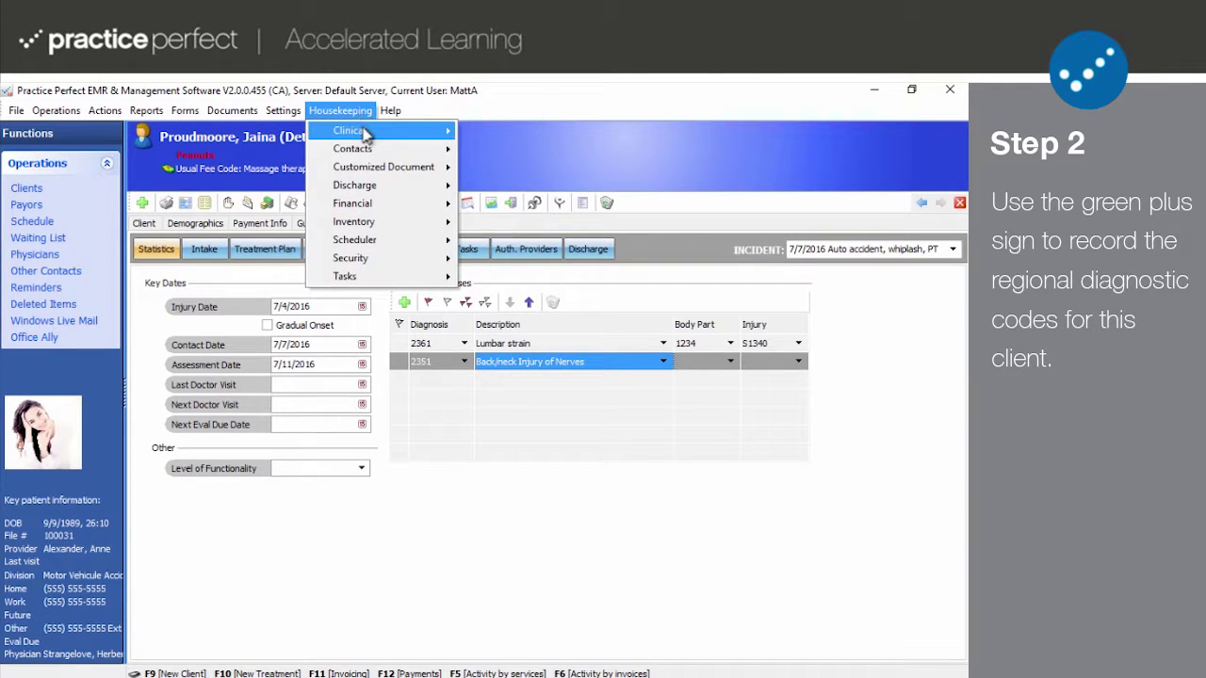
pyautogui.moveTo(358, 130)
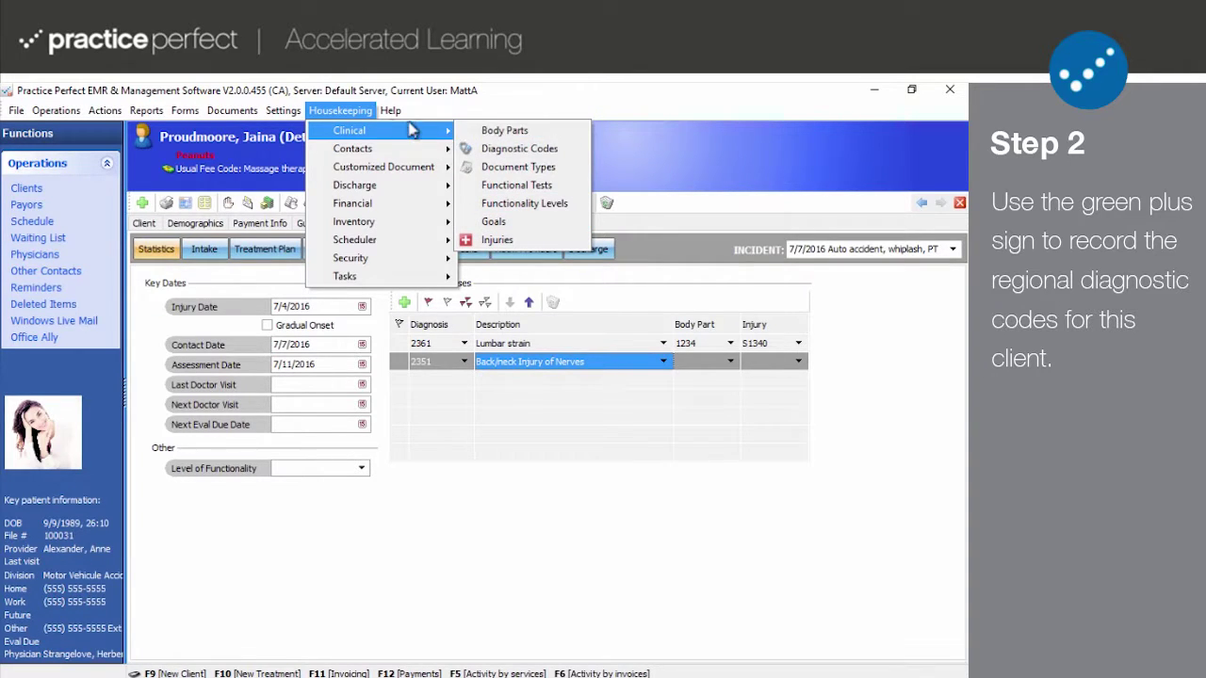
# Step: Glance at the Intake and Treatment Plan forms, then show the Billing Rules page
pyautogui.click(341, 112)
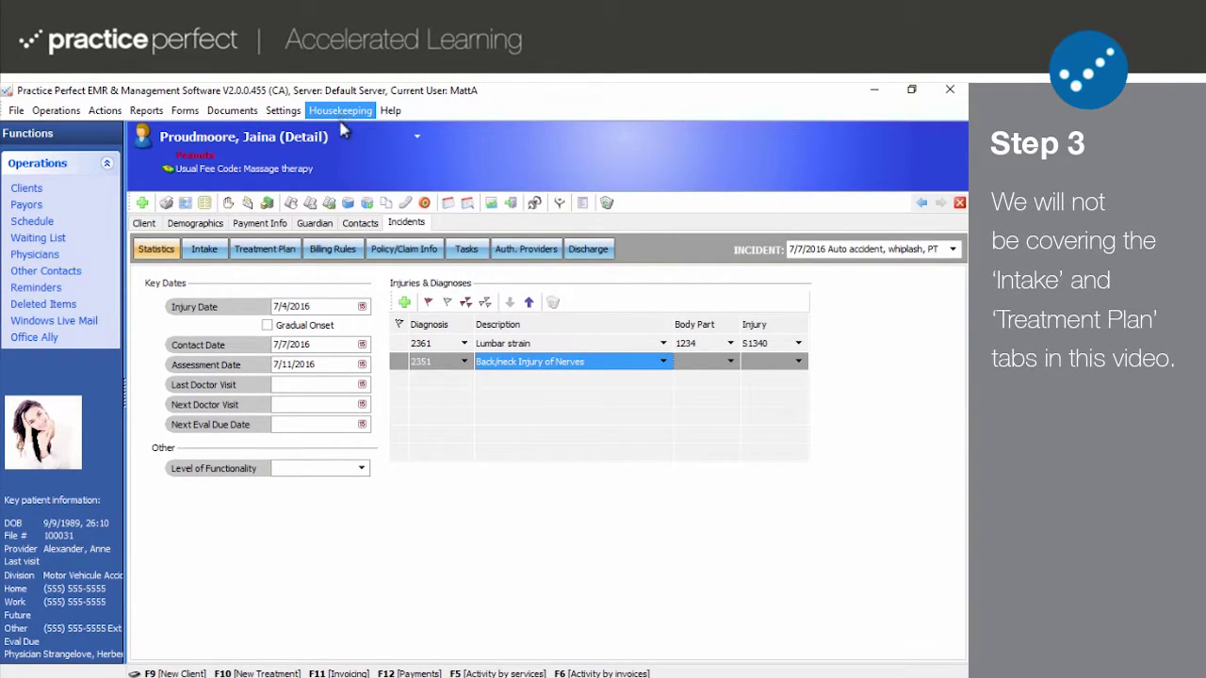
pyautogui.click(205, 249)
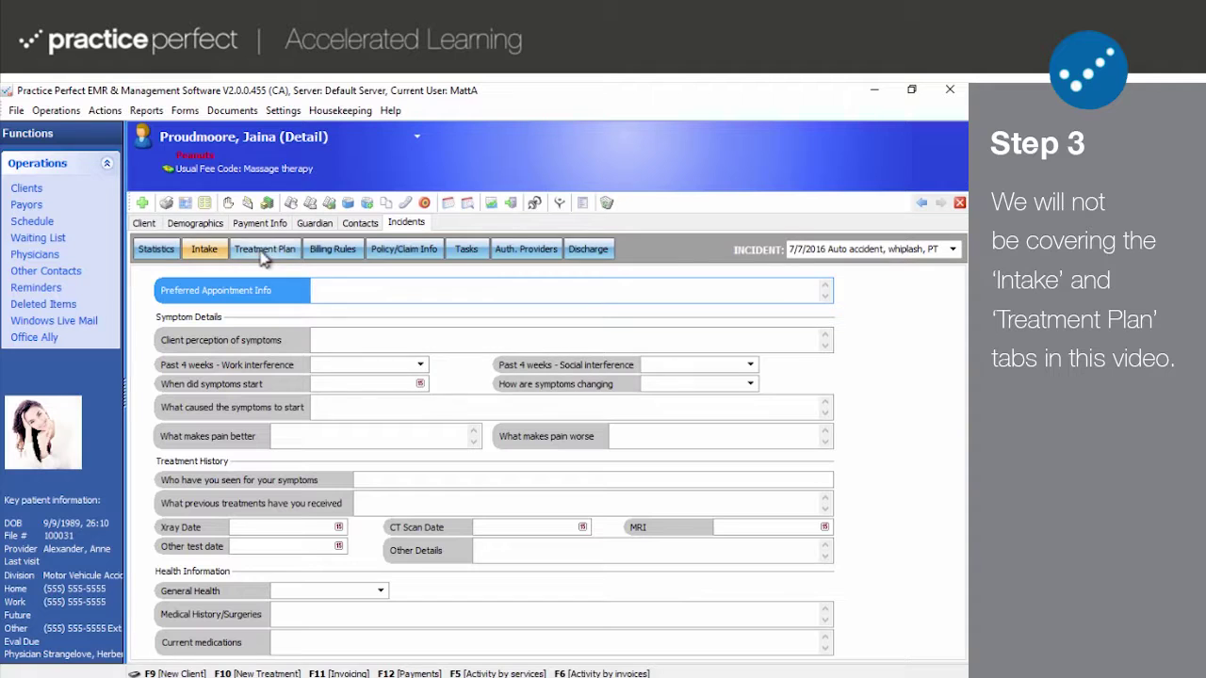
pyautogui.click(266, 250)
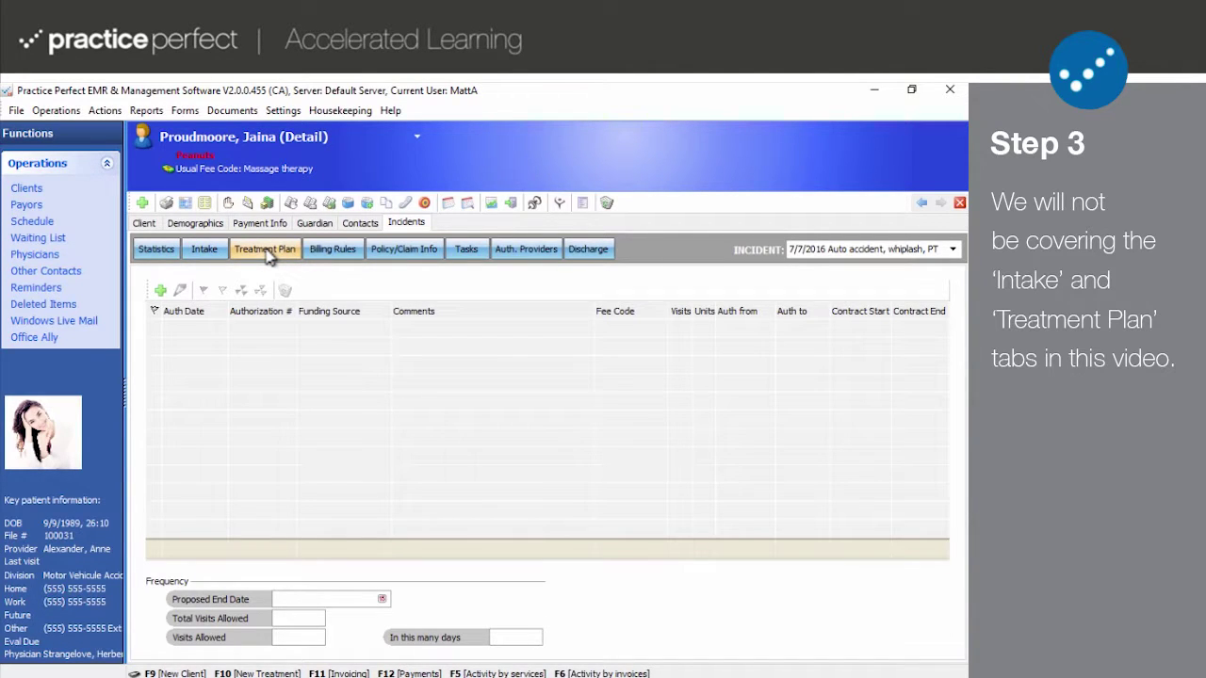
pyautogui.click(341, 258)
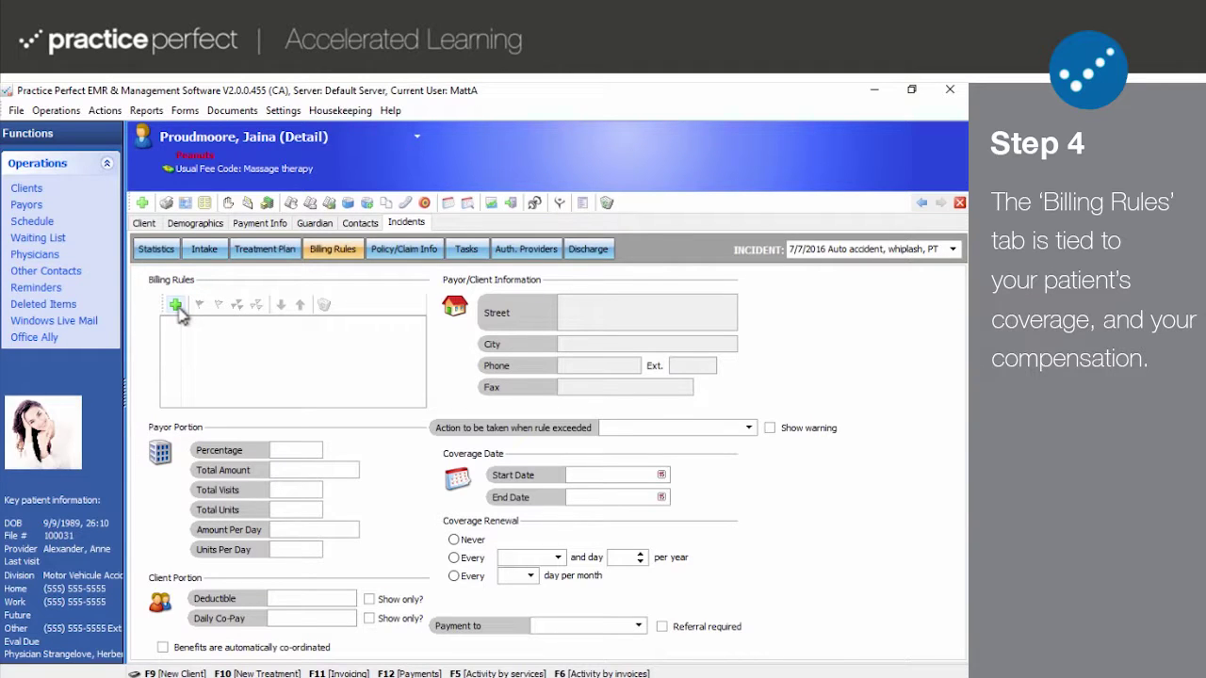
# Step: Add a new billing rule with Co-operators Group as the payor and go to the Percentage field
pyautogui.click(175, 306)
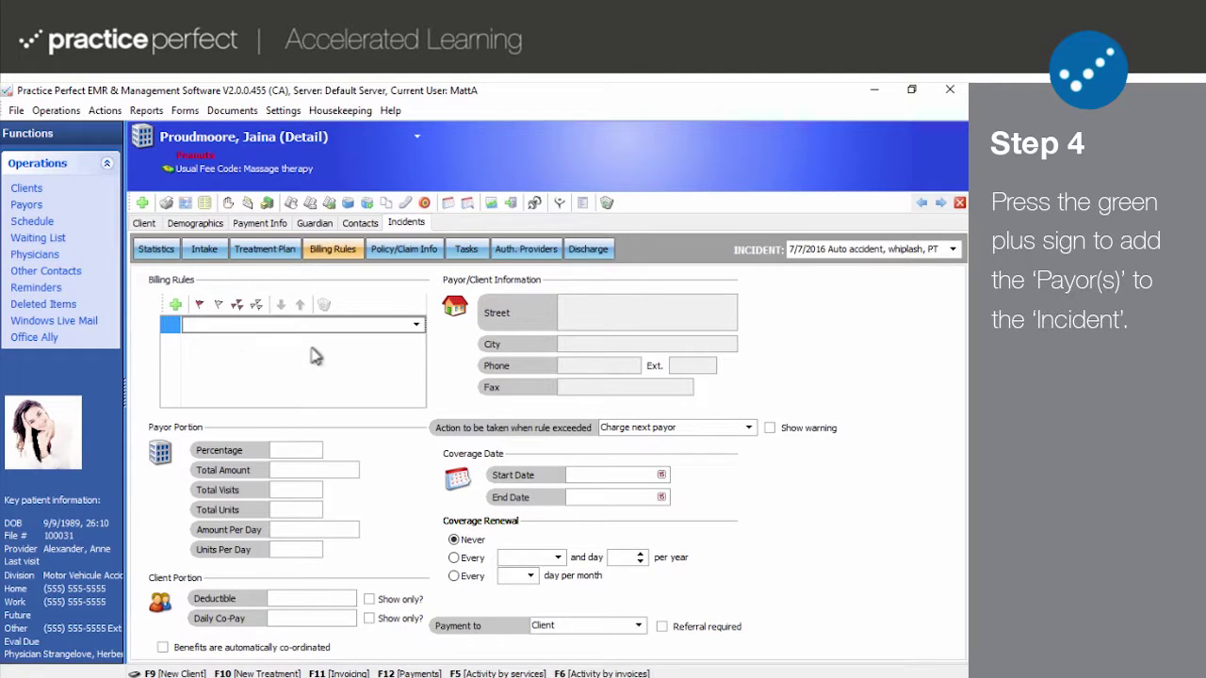
pyautogui.click(416, 325)
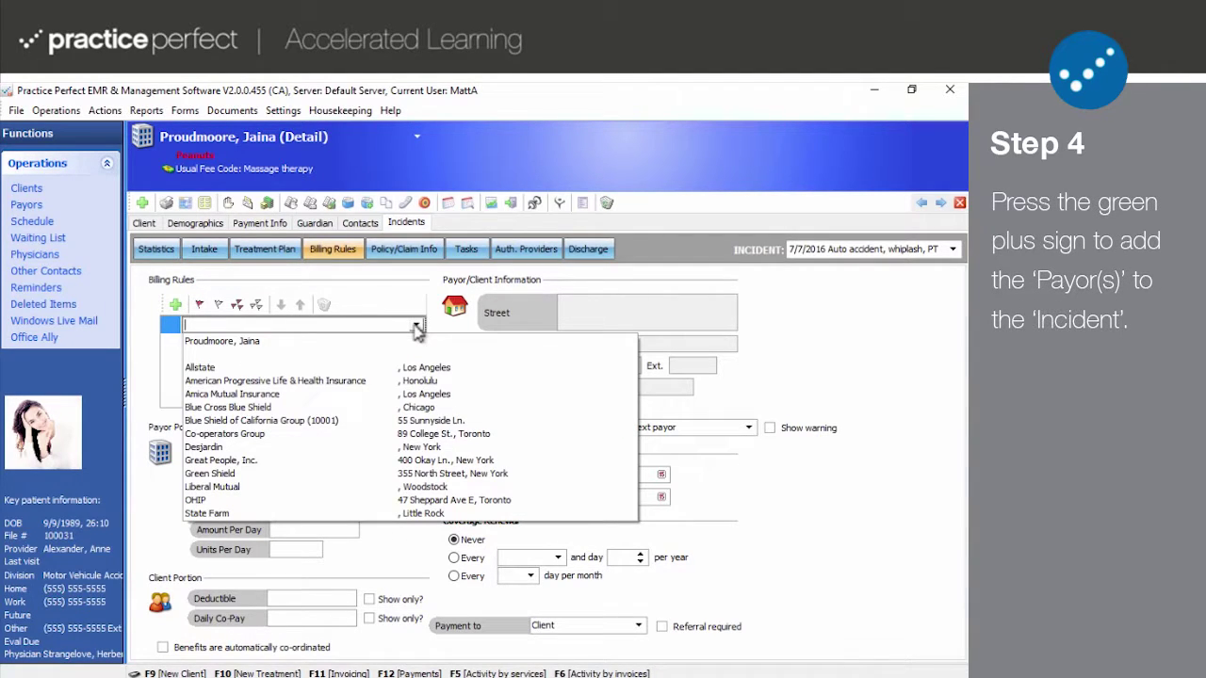
pyautogui.click(252, 436)
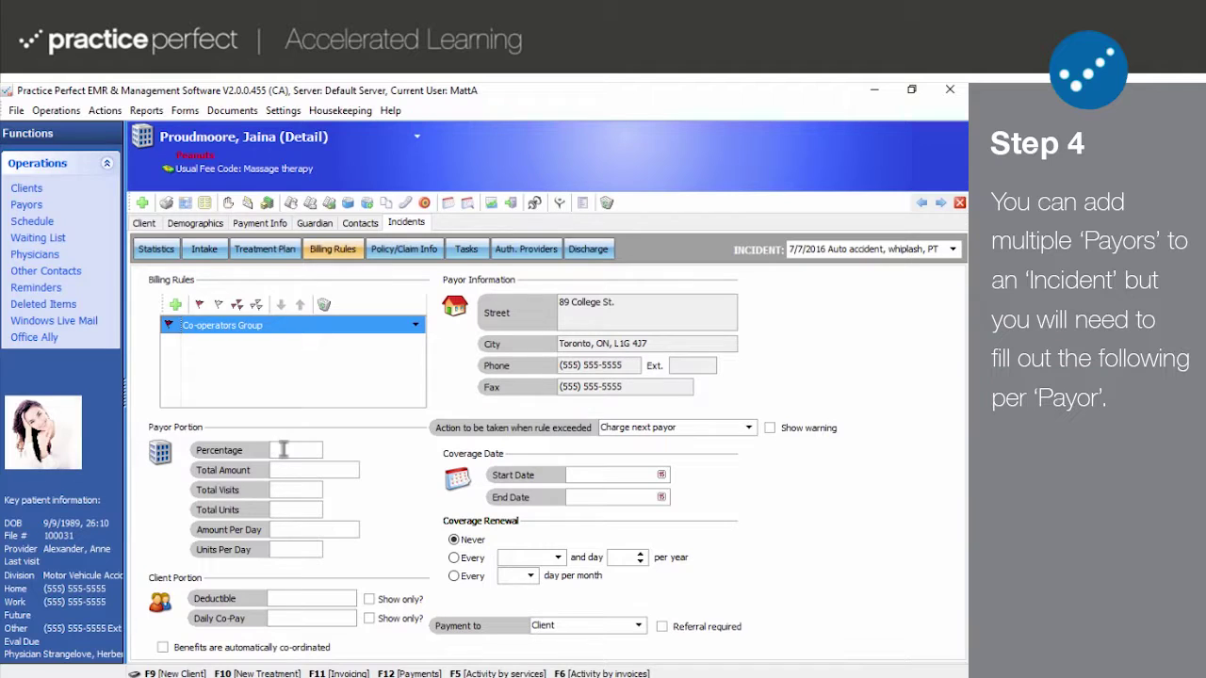
pyautogui.click(282, 450)
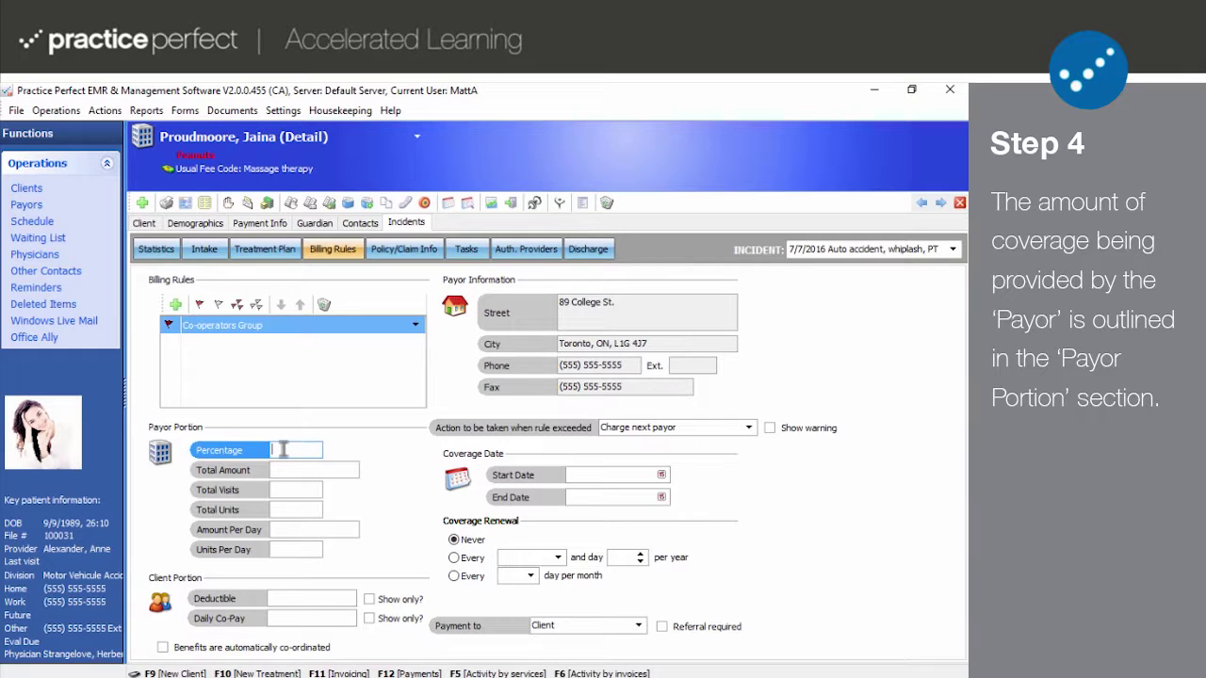
# Step: Fill the payor portion: 100%, $3,500 total, 20 visits, 100 units, $275 and 2 units per day
pyautogui.write('100')
pyautogui.press('Tab')
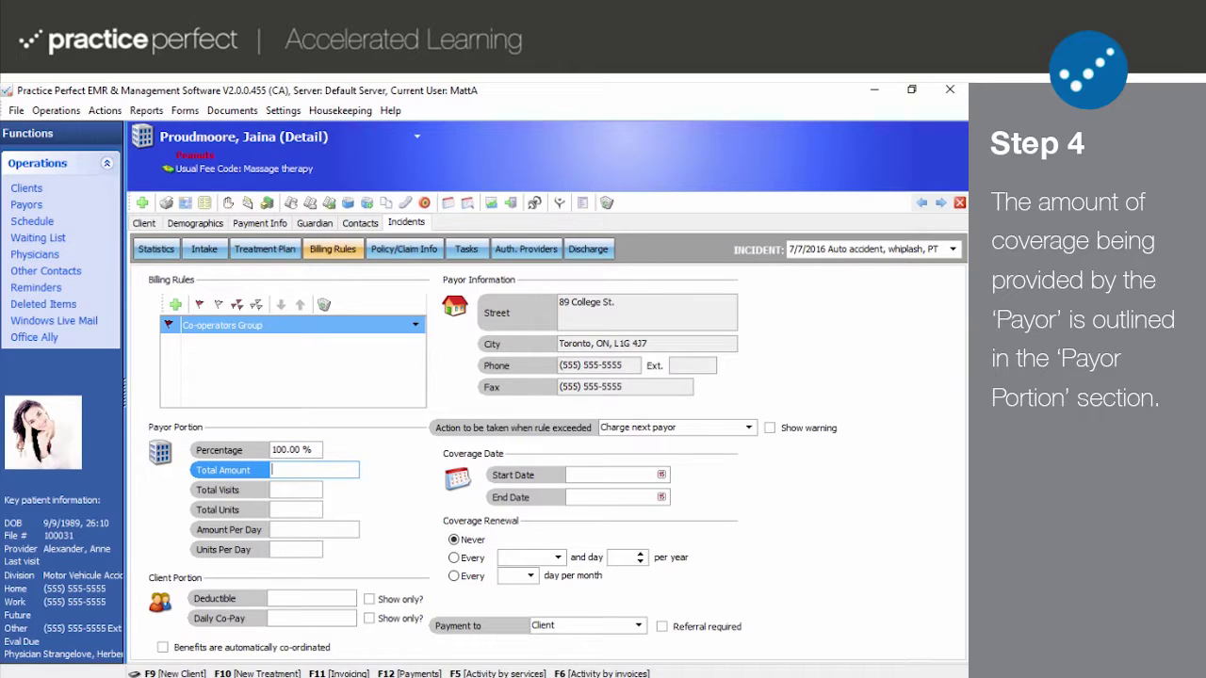
pyautogui.write('3500')
pyautogui.press('Tab')
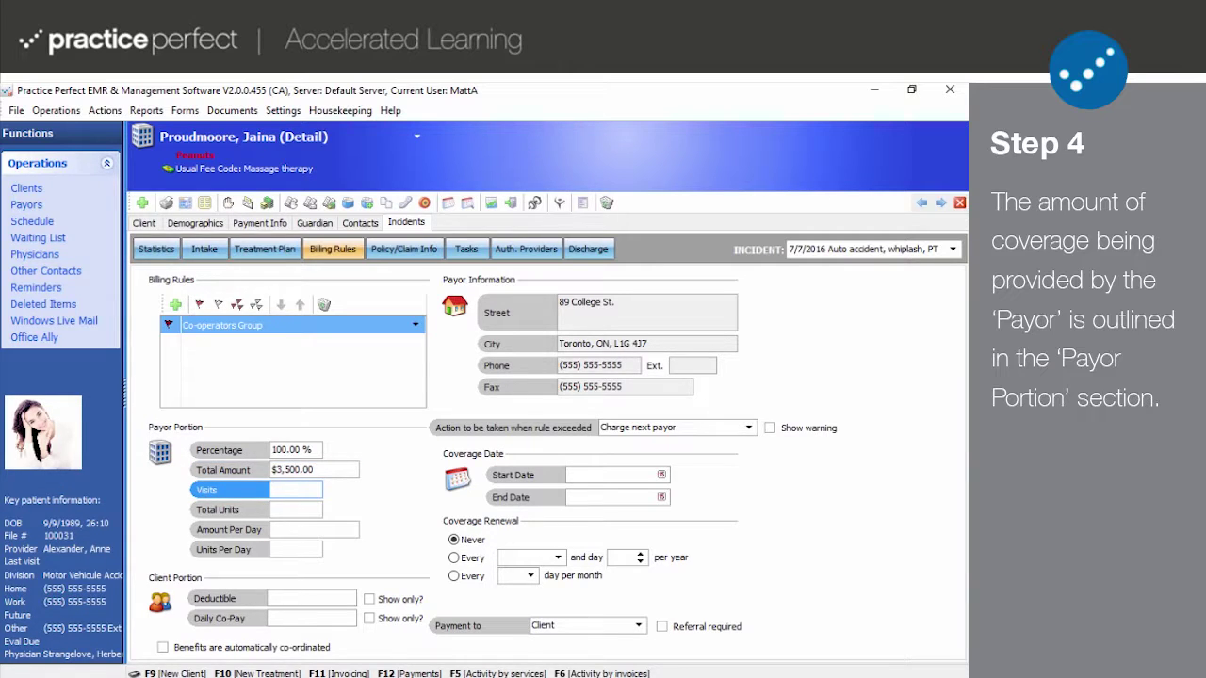
pyautogui.write('20')
pyautogui.press('Tab')
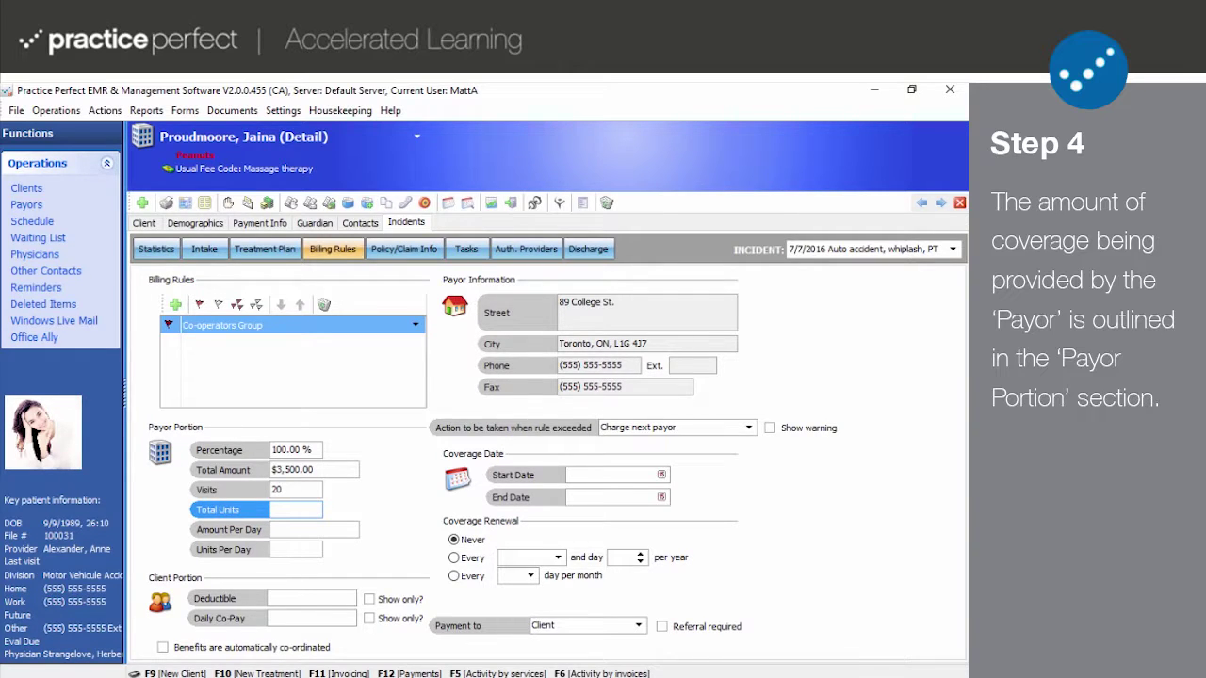
pyautogui.write('100')
pyautogui.press('Tab')
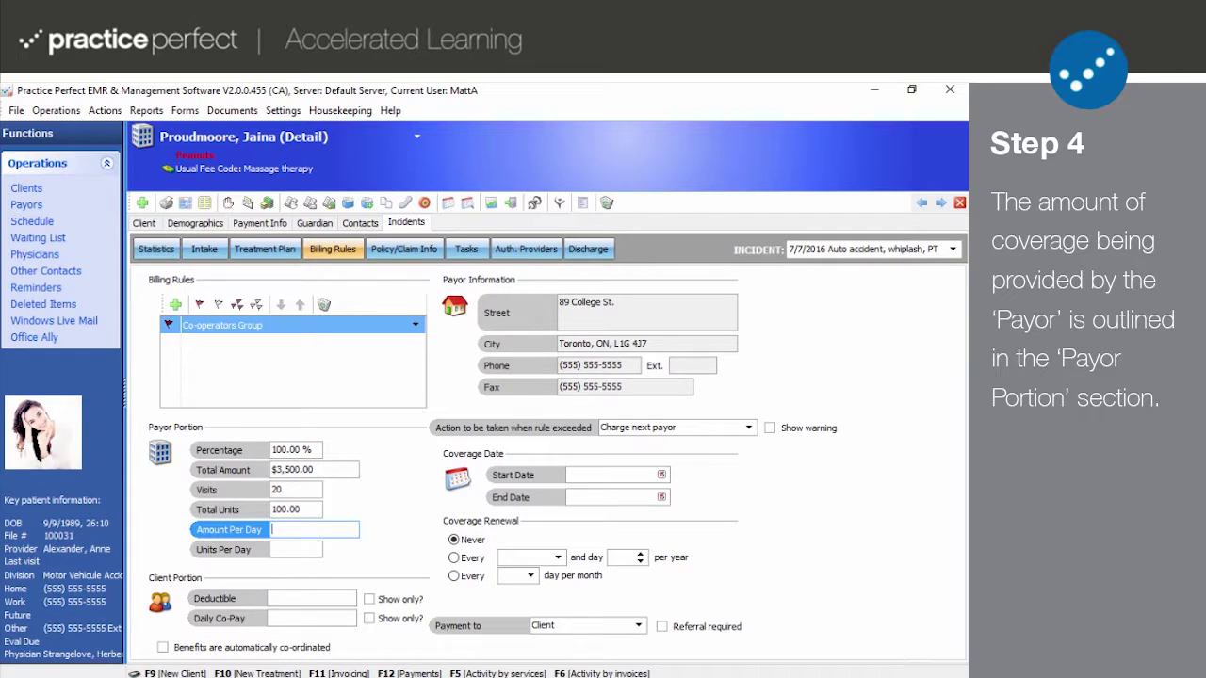
pyautogui.write('275.')
pyautogui.press('Tab')
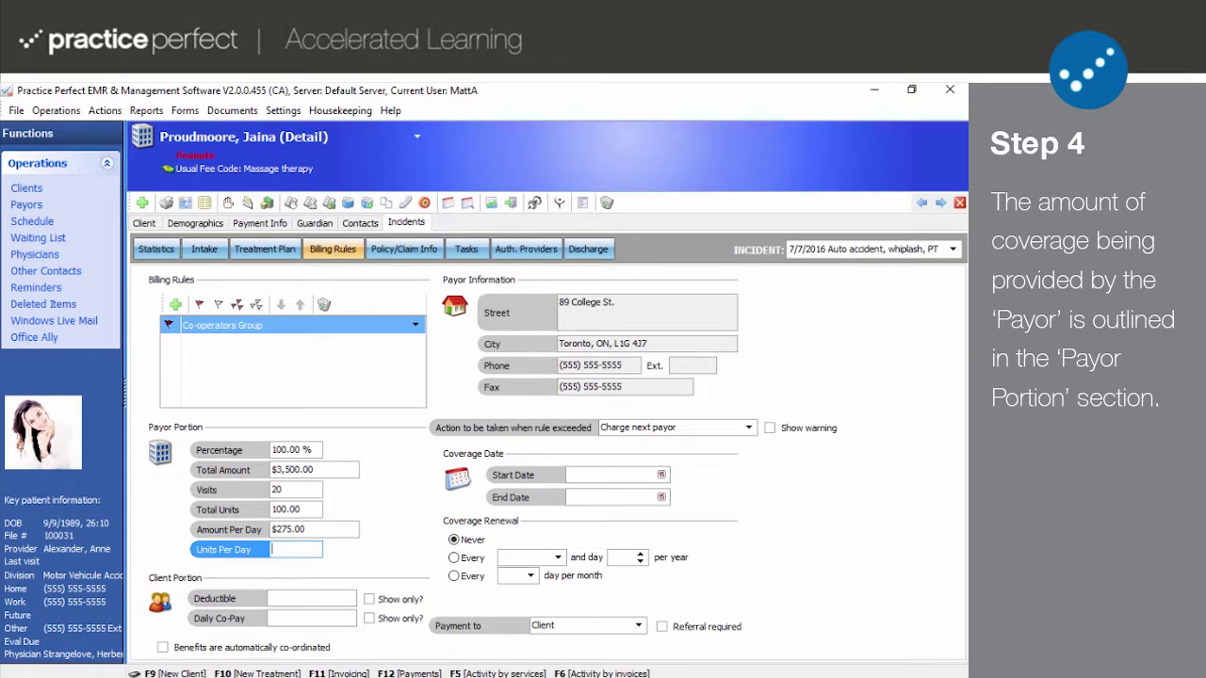
pyautogui.write('2')
# Step: Enter 500 as the client's deductible in the Client Portion
pyautogui.click(295, 595)
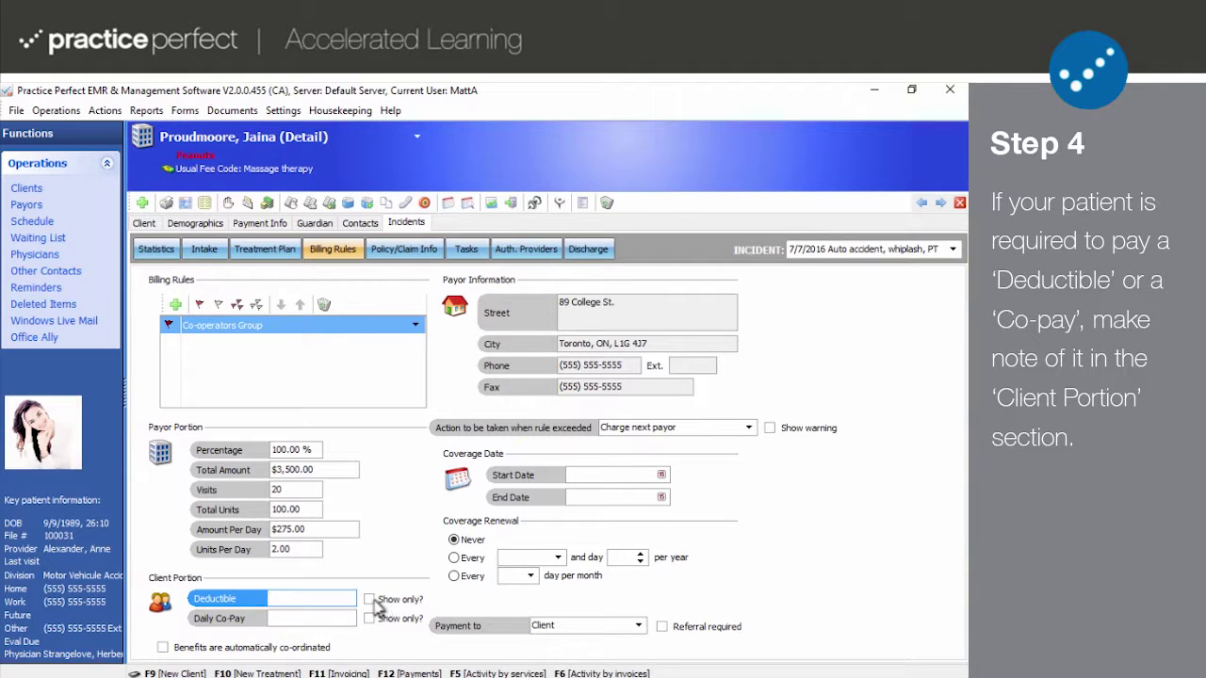
pyautogui.click(374, 602)
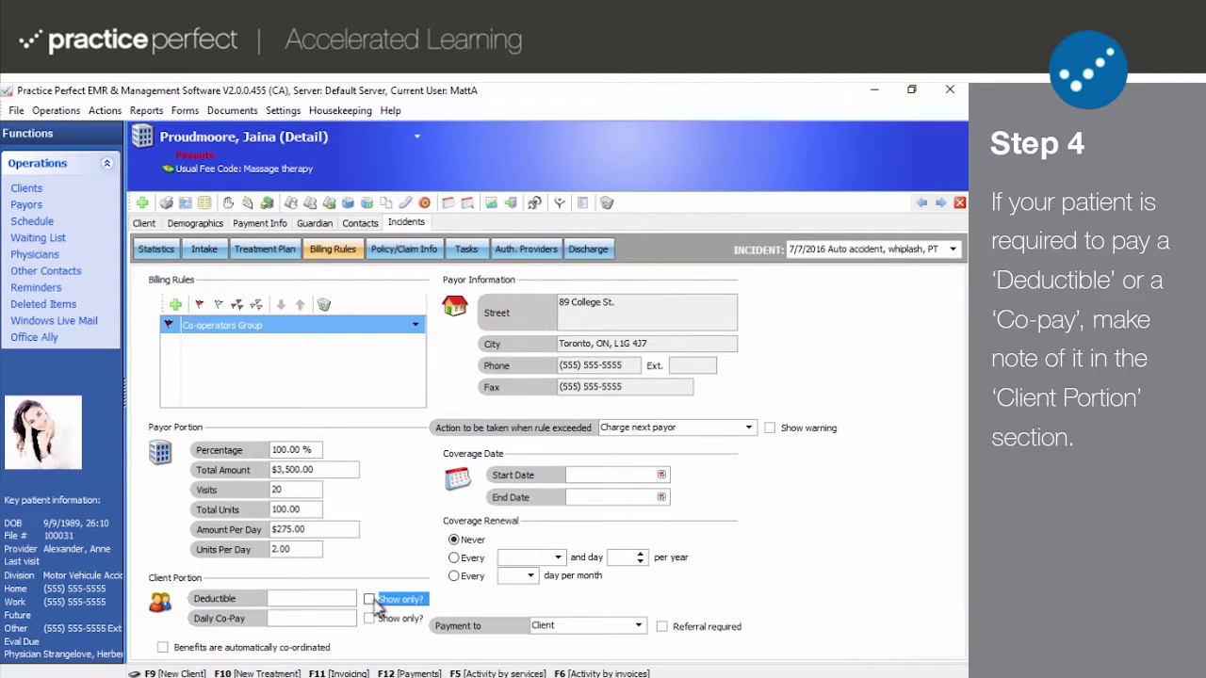
pyautogui.click(353, 600)
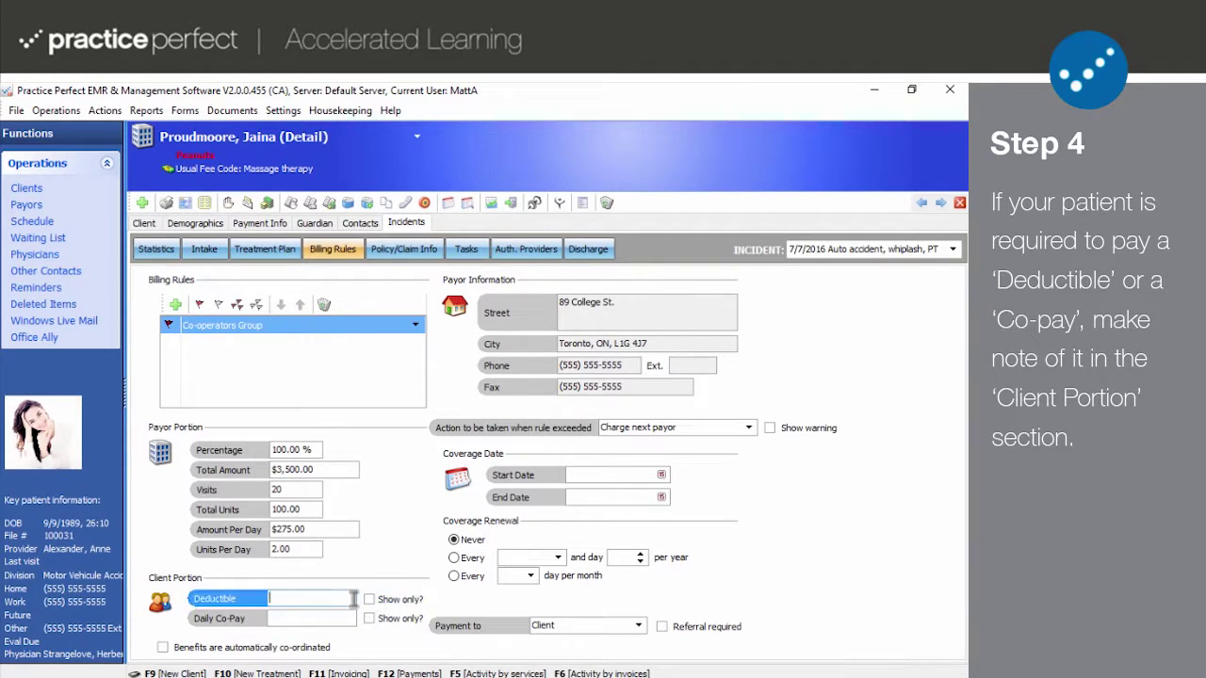
pyautogui.write('500')
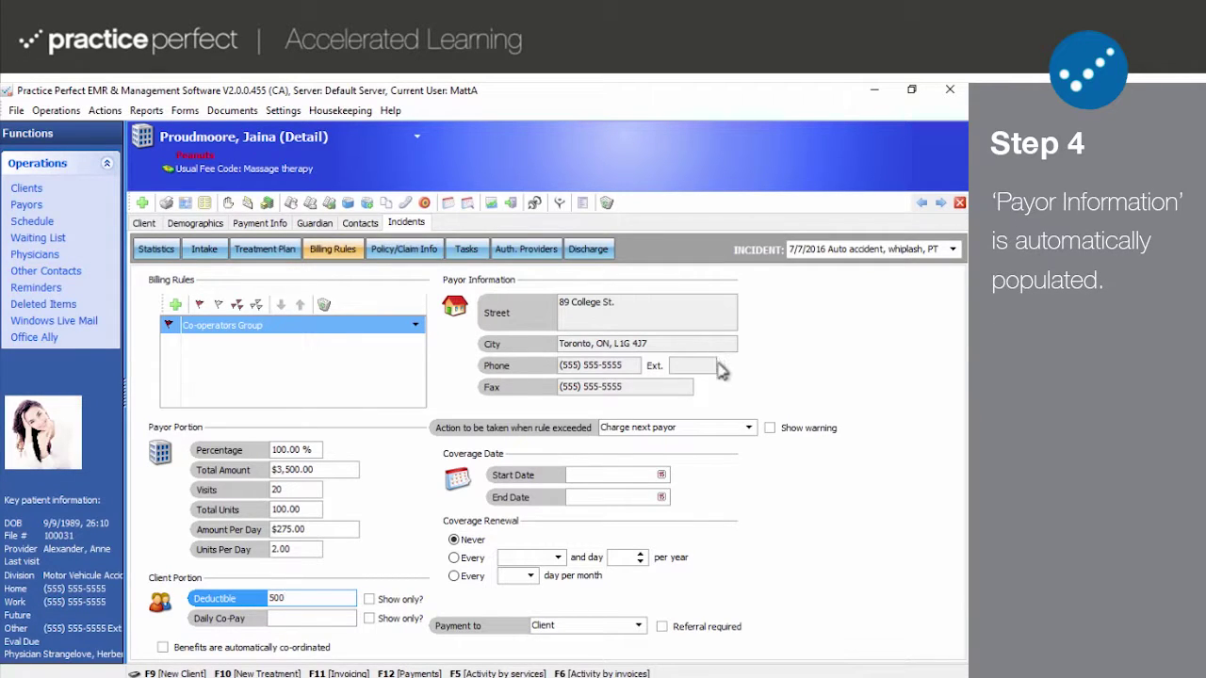
# Step: Set the rule-exceeded action to 'Continue charging this payor' with Show warning ticked
pyautogui.click(749, 429)
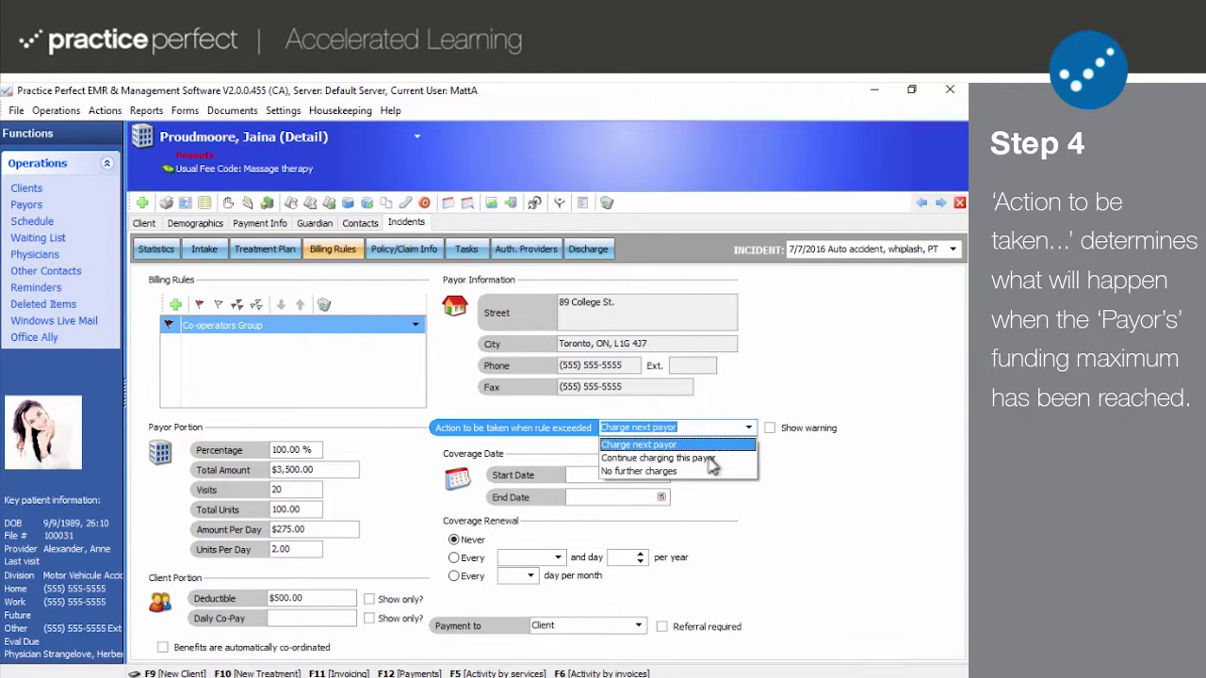
pyautogui.click(712, 459)
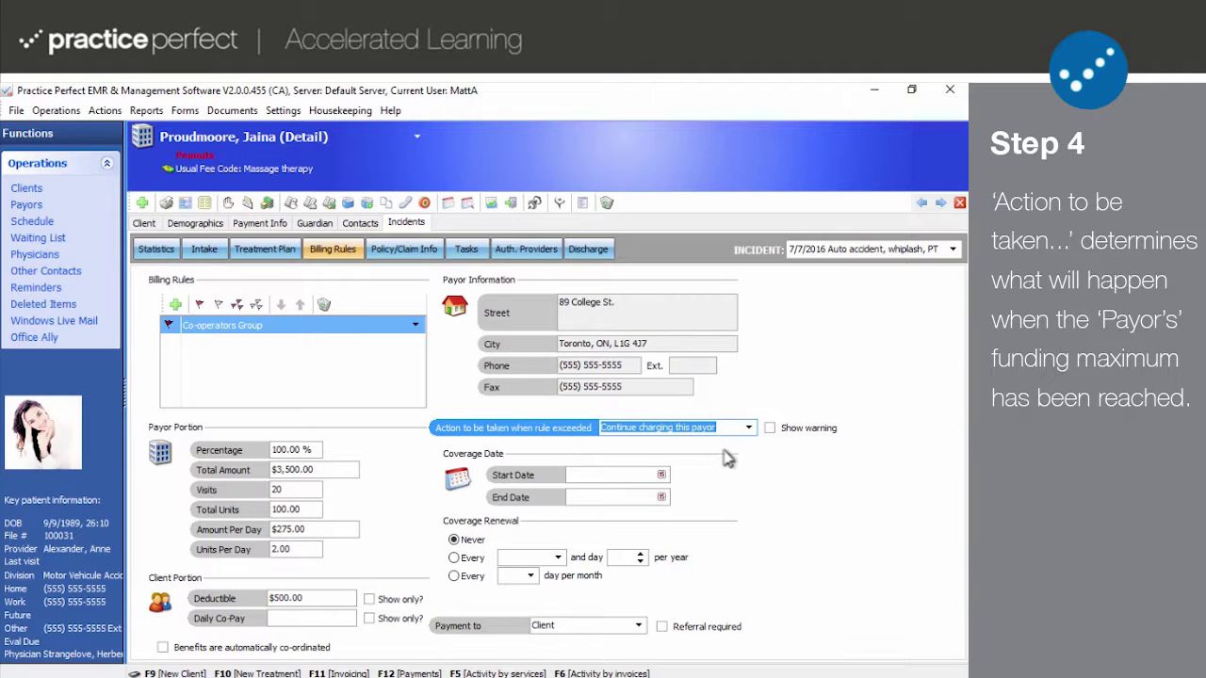
pyautogui.click(770, 428)
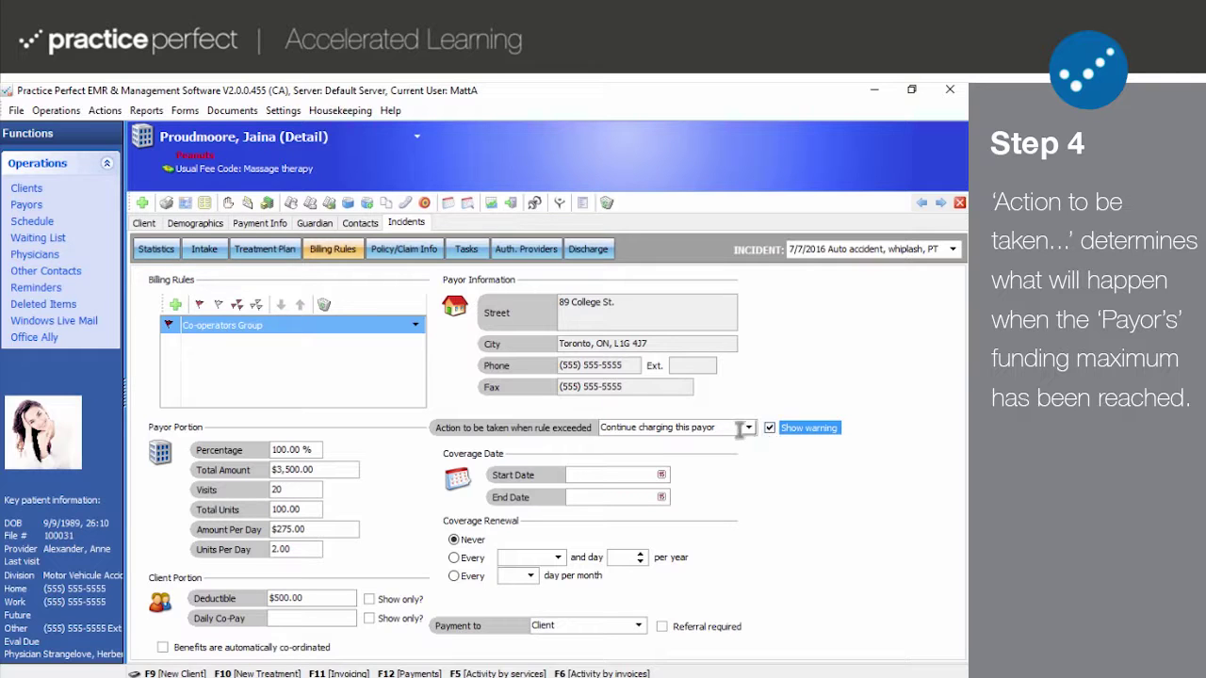
# Step: Set the coverage start date to 1/1/2016 using the calendar
pyautogui.click(612, 475)
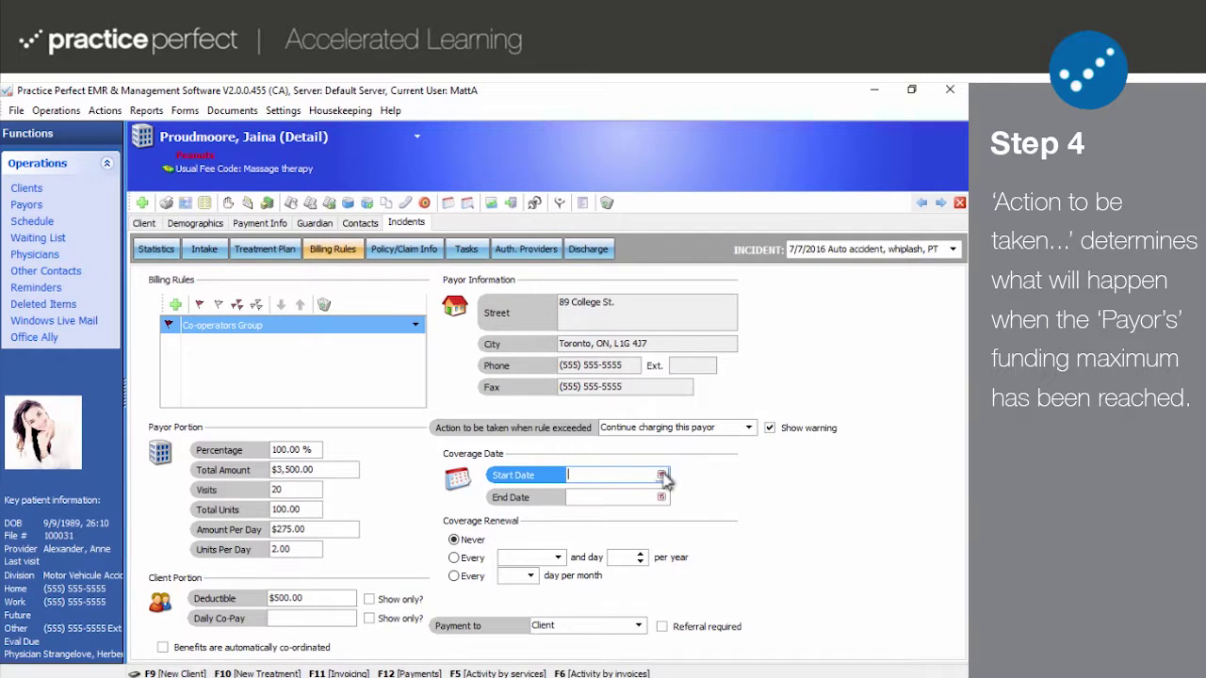
pyautogui.click(661, 474)
pyautogui.click(580, 499)
pyautogui.click(579, 498)
pyautogui.click(580, 498)
pyautogui.click(580, 498)
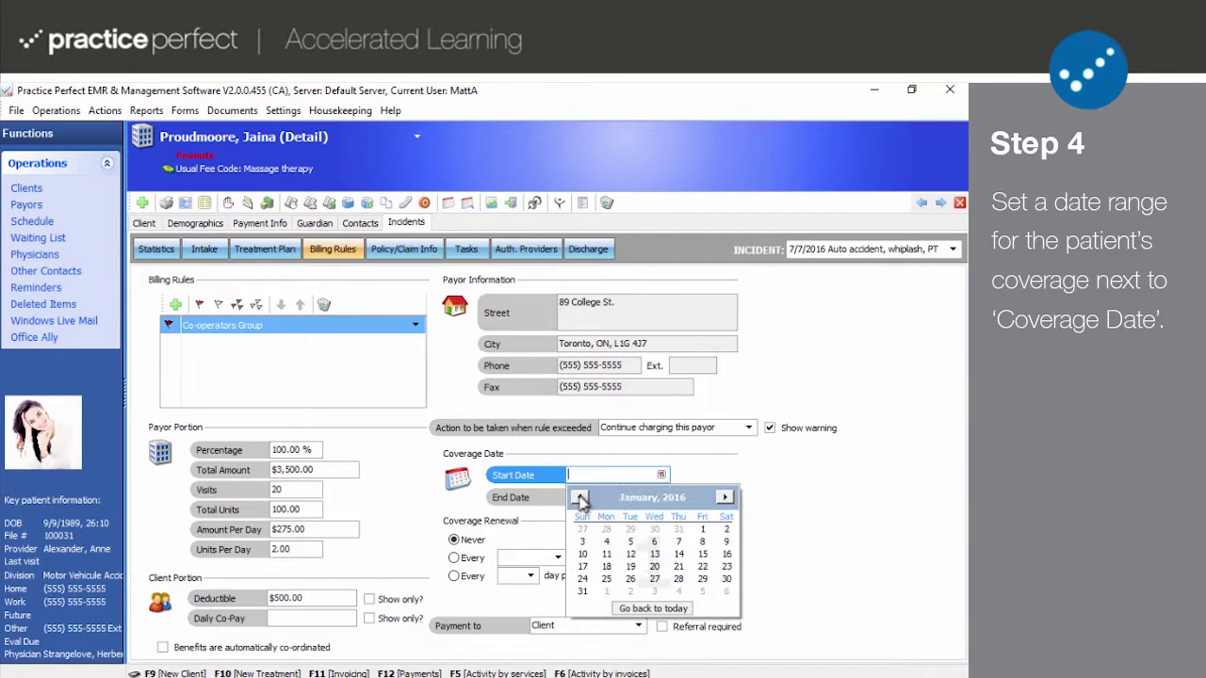
pyautogui.click(702, 532)
# Step: Set the end date to 12/31/2016 and make coverage renew every year
pyautogui.click(661, 497)
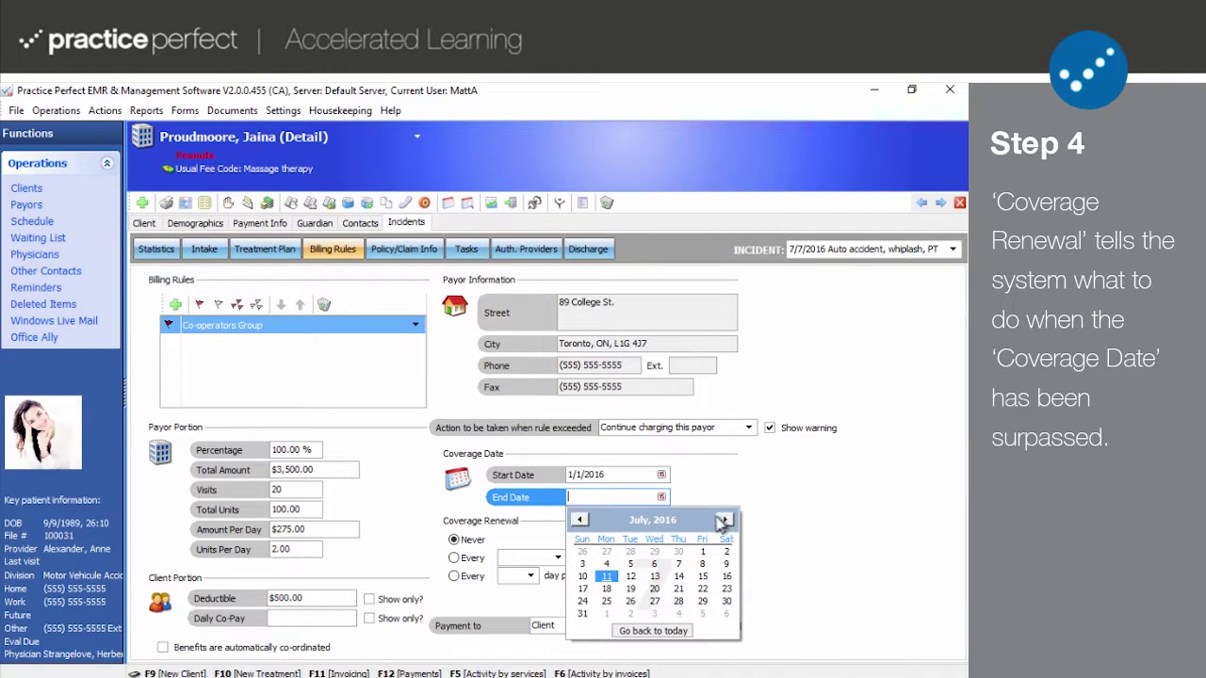
pyautogui.click(724, 521)
pyautogui.click(724, 521)
pyautogui.click(724, 521)
pyautogui.click(723, 521)
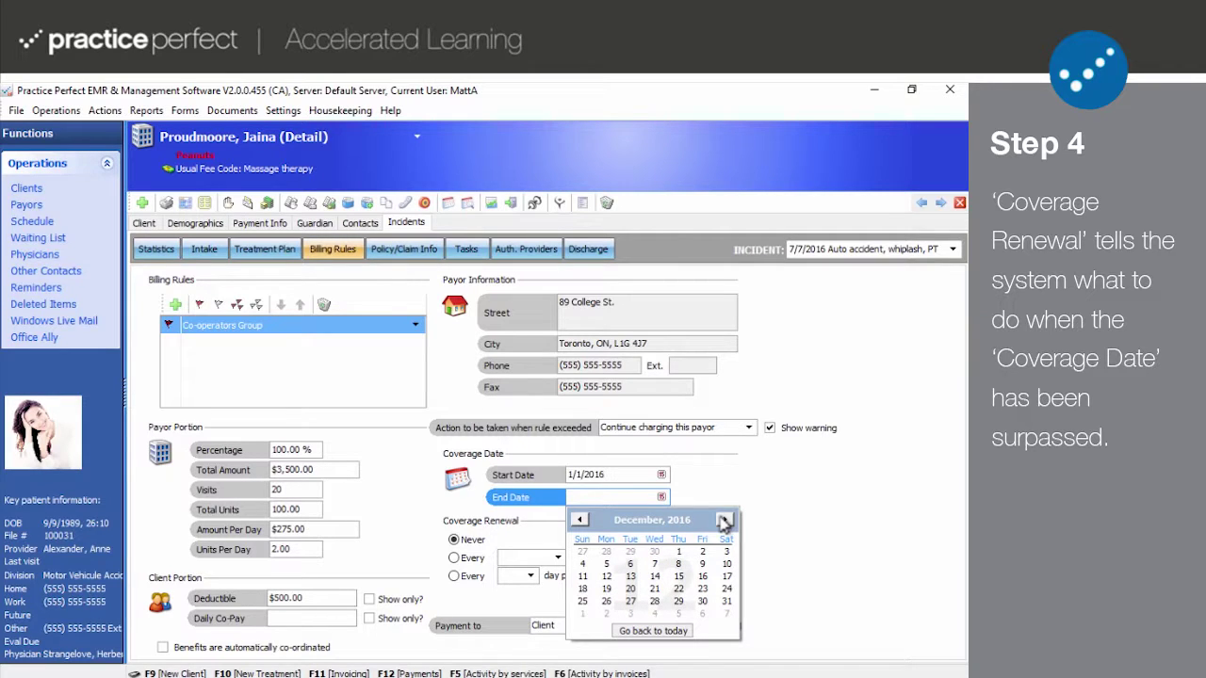
pyautogui.click(726, 600)
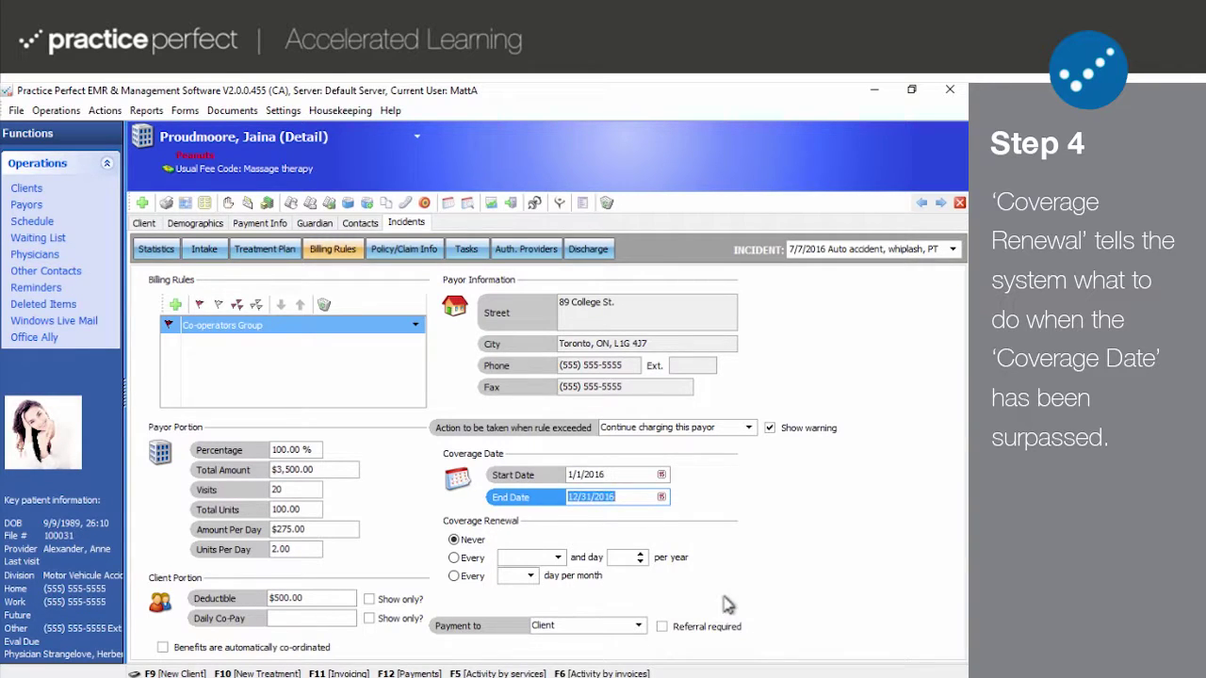
pyautogui.click(454, 557)
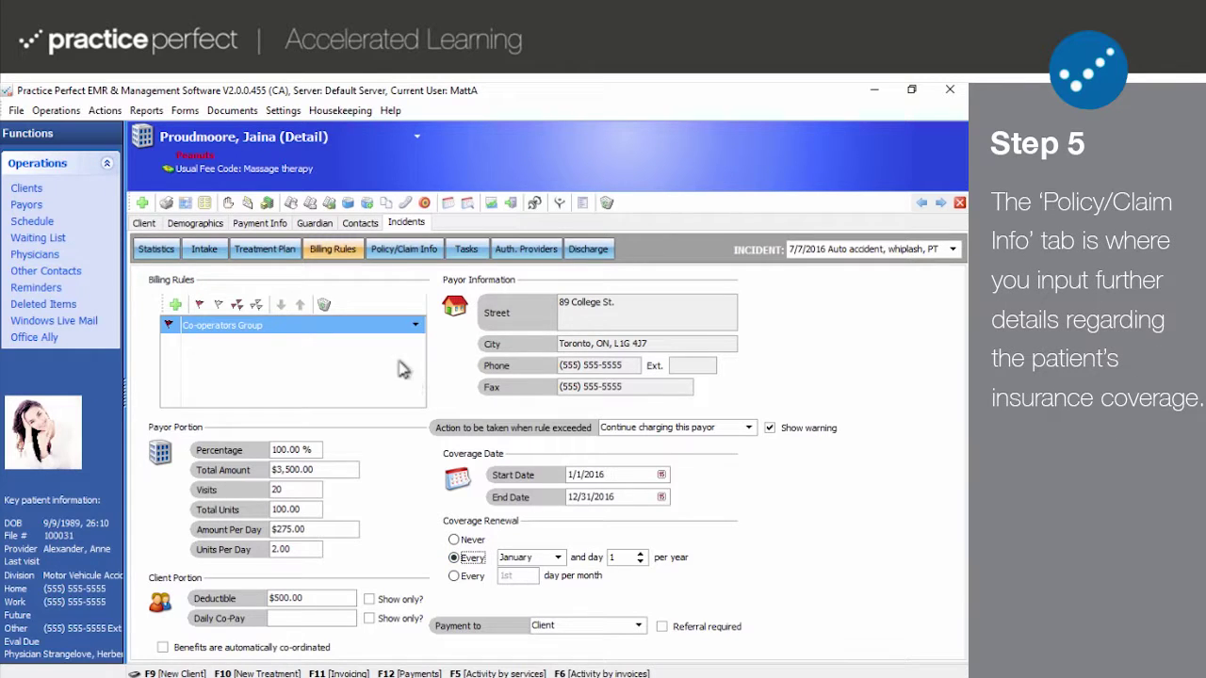
# Step: Show the Policy/Claim Info page with Co-operators Group as the selected payor
pyautogui.click(400, 254)
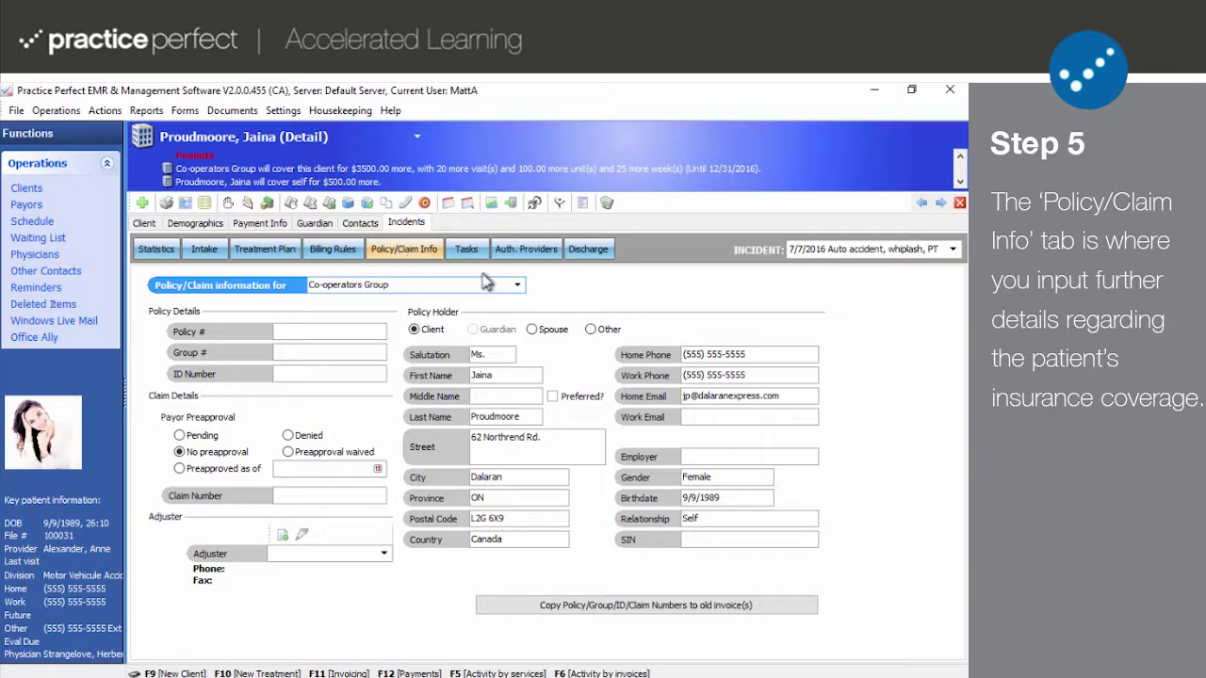
pyautogui.click(518, 286)
pyautogui.click(518, 294)
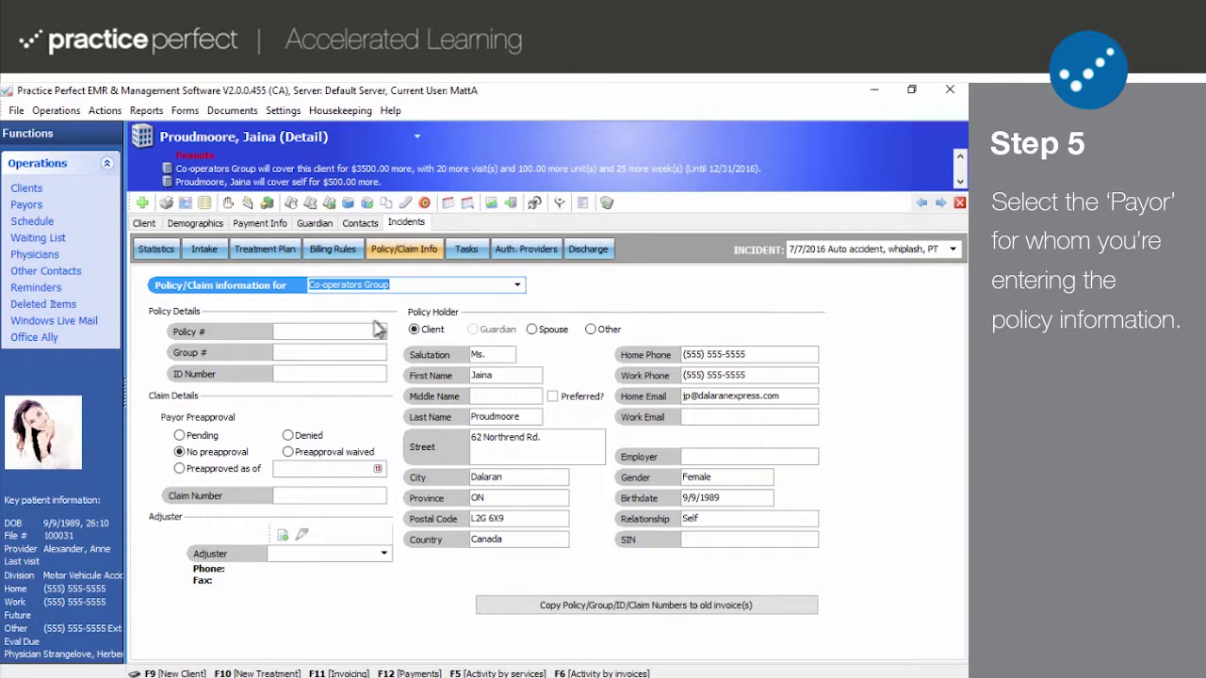
# Step: Enter 0000 as the policy, group and ID numbers
pyautogui.click(329, 328)
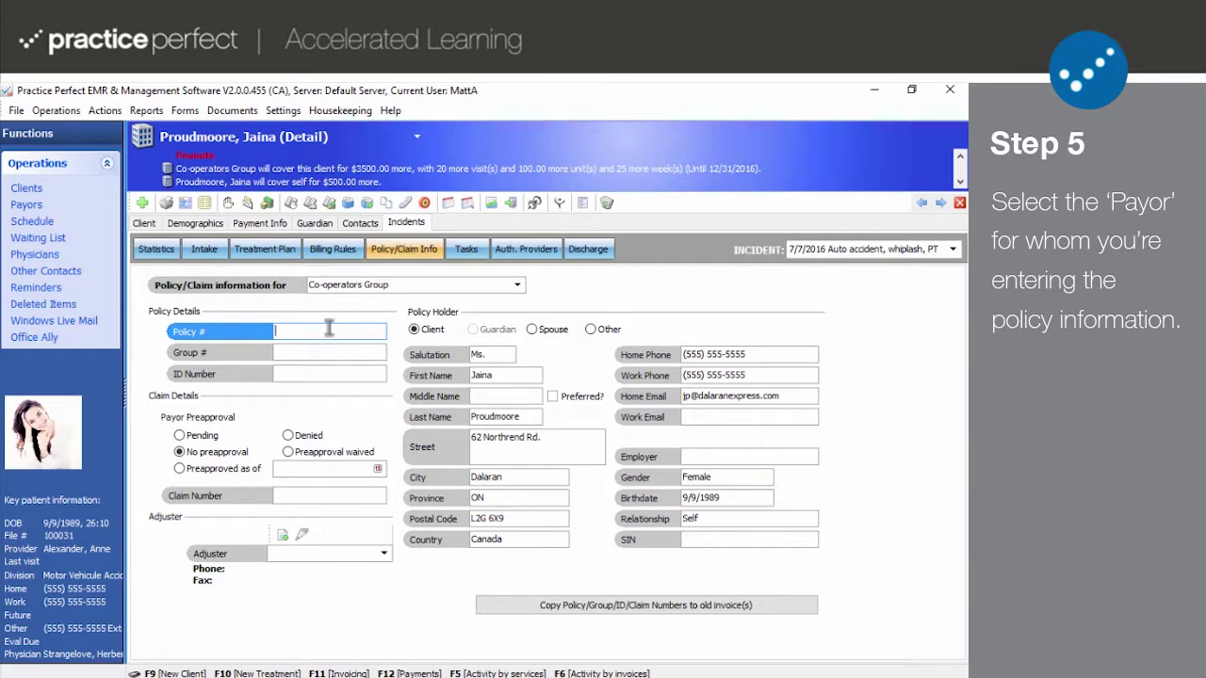
pyautogui.write('000')
pyautogui.write('0')
pyautogui.press('Tab')
pyautogui.write('0000')
pyautogui.press('Tab')
pyautogui.write('0')
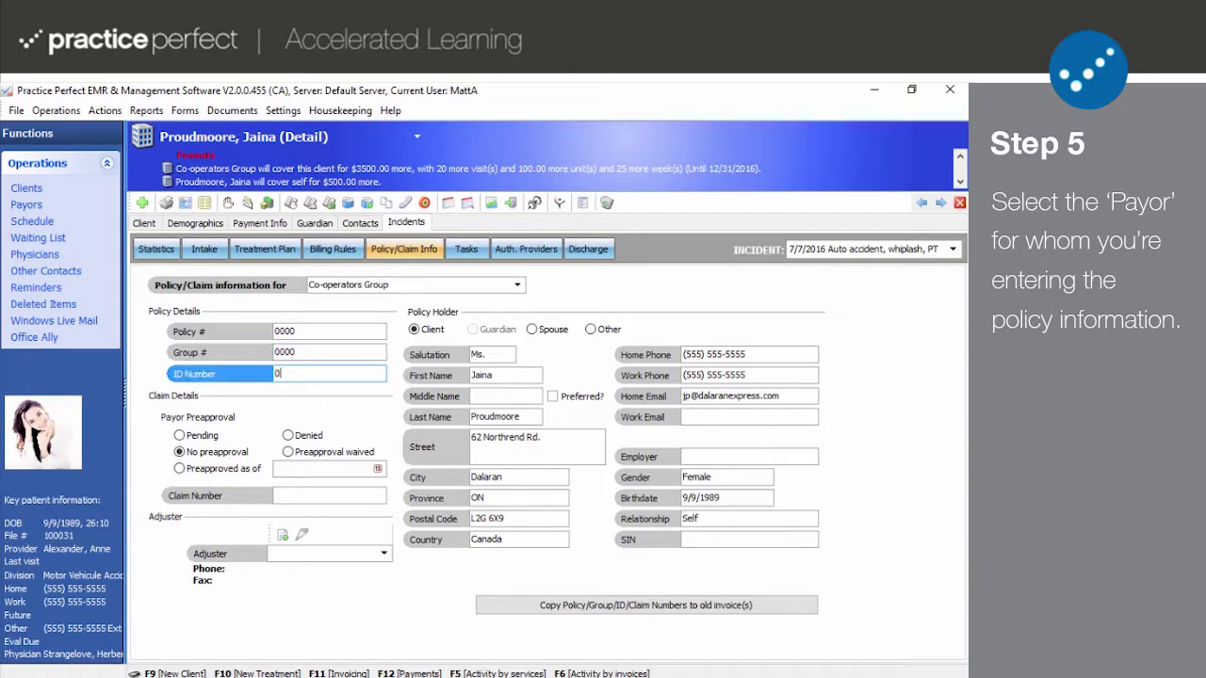
pyautogui.write('000')
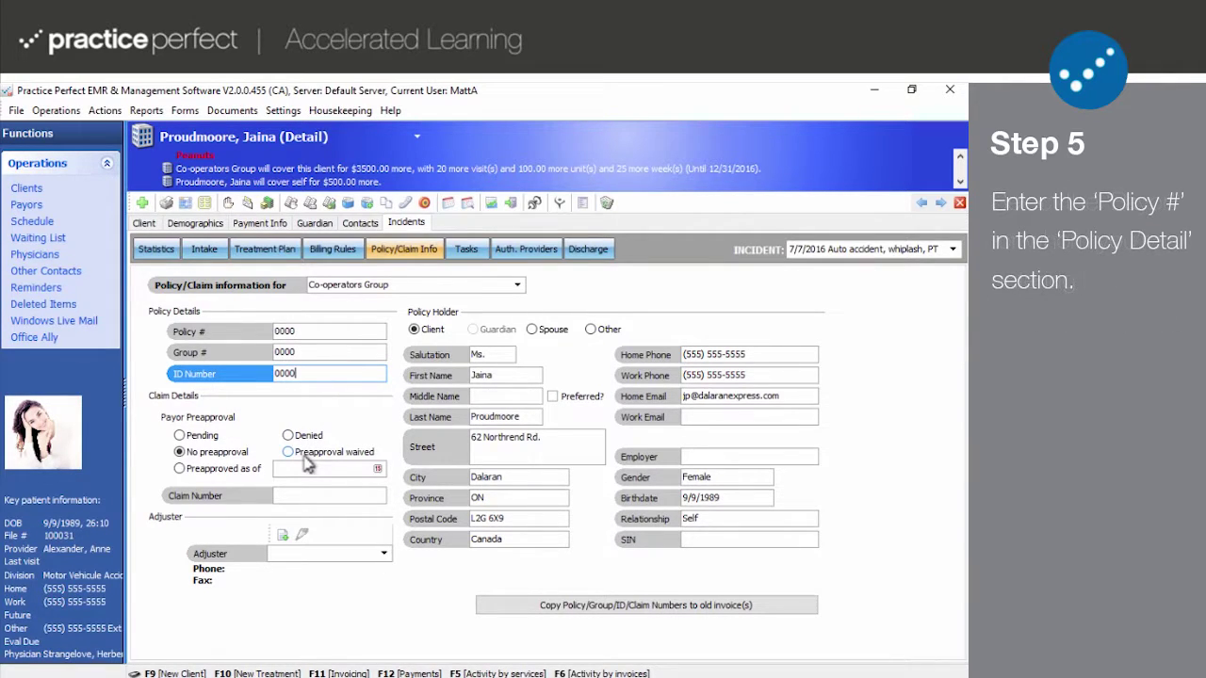
# Step: Mark the payor preapproved as of 7/11/2016 and enter claim number 0000
pyautogui.click(231, 470)
pyautogui.click(377, 468)
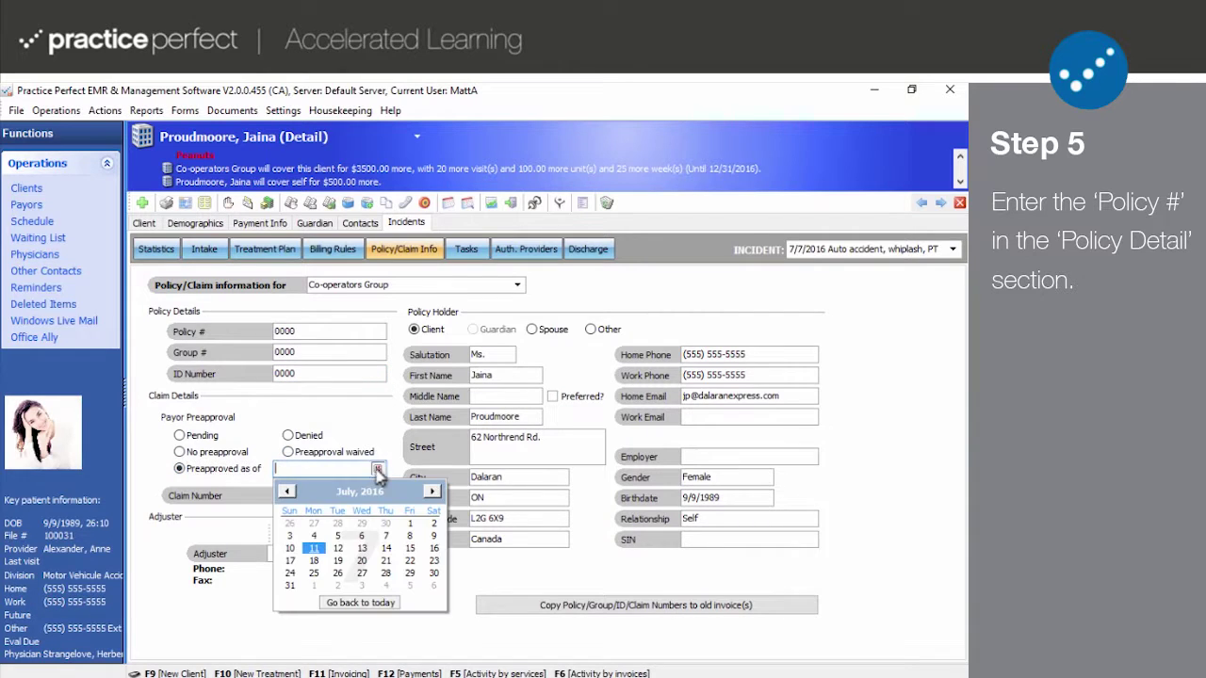
pyautogui.click(317, 549)
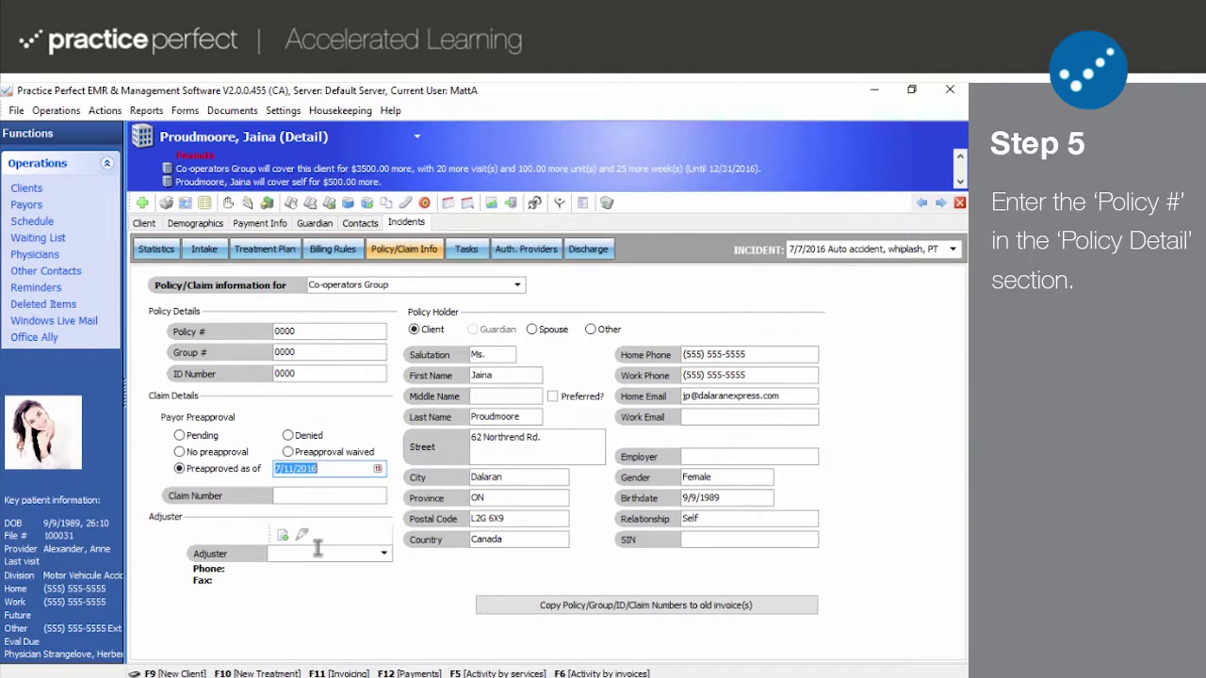
pyautogui.click(316, 494)
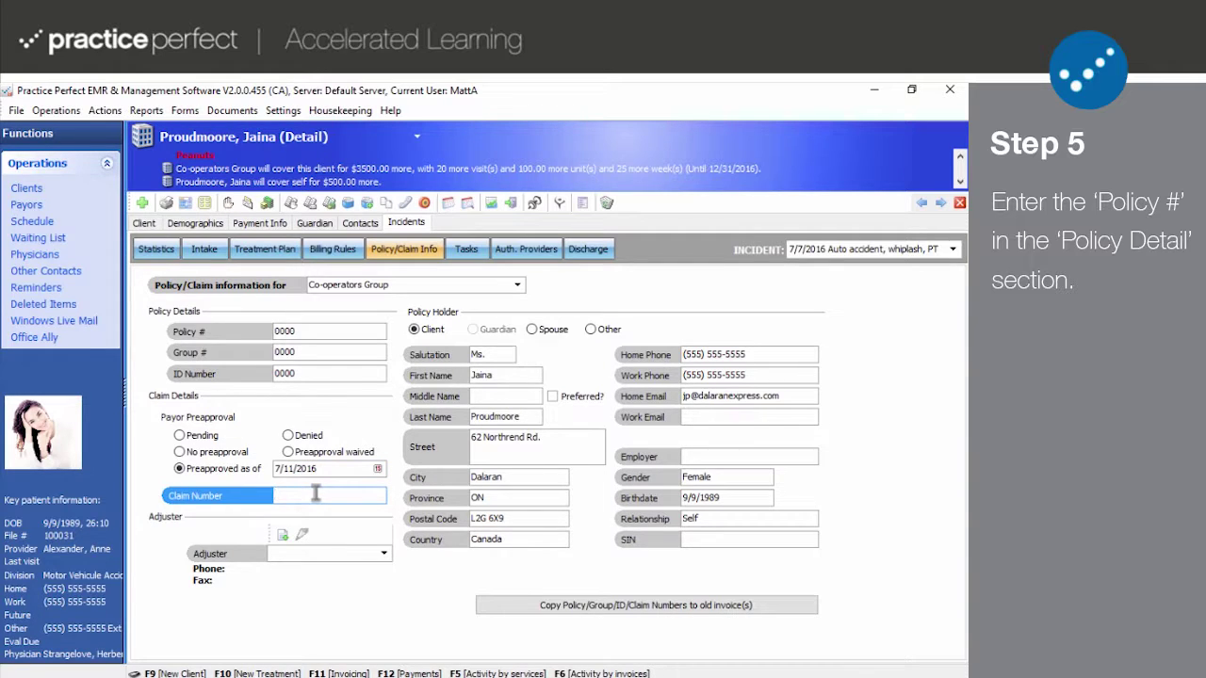
pyautogui.write('0000')
# Step: Check adjusters and cancel adding one, keeping the client as policy holder
pyautogui.click(382, 556)
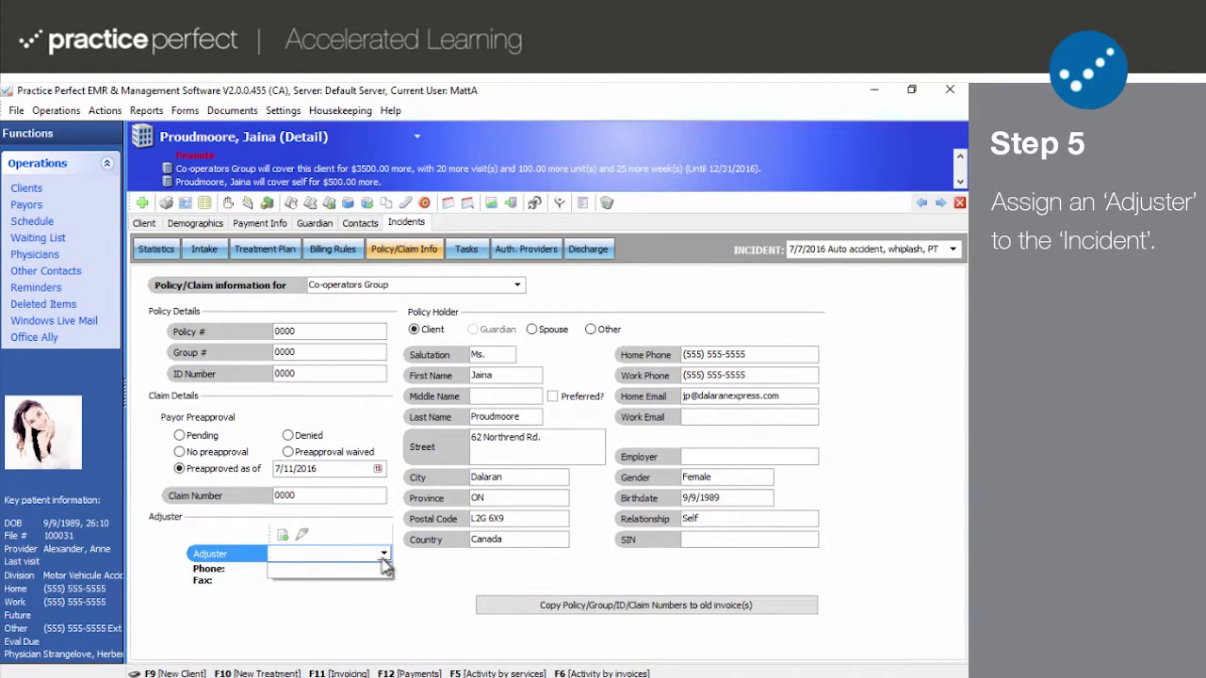
pyautogui.click(383, 559)
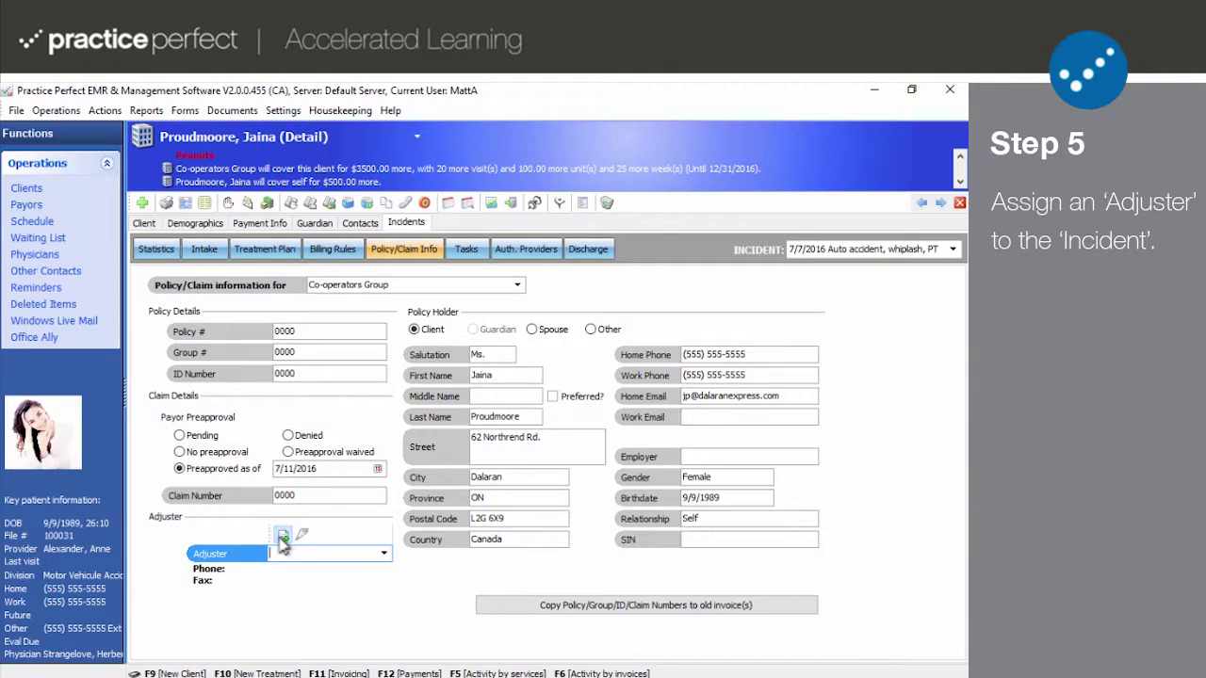
pyautogui.click(282, 539)
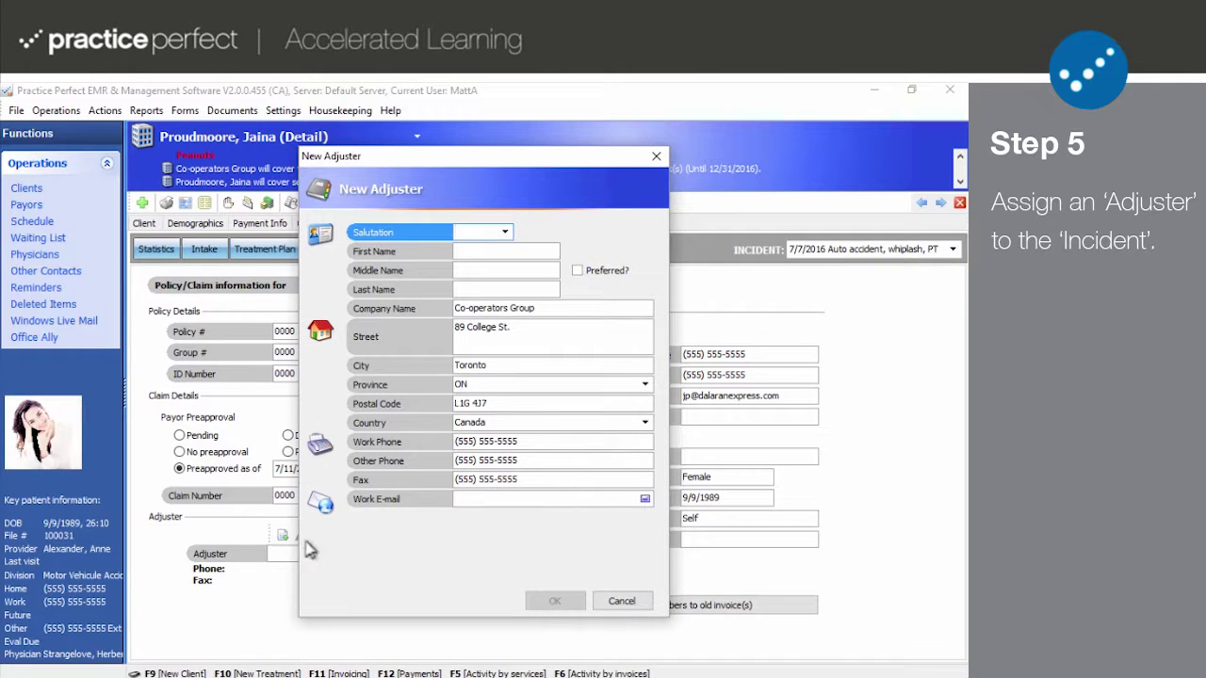
pyautogui.click(618, 603)
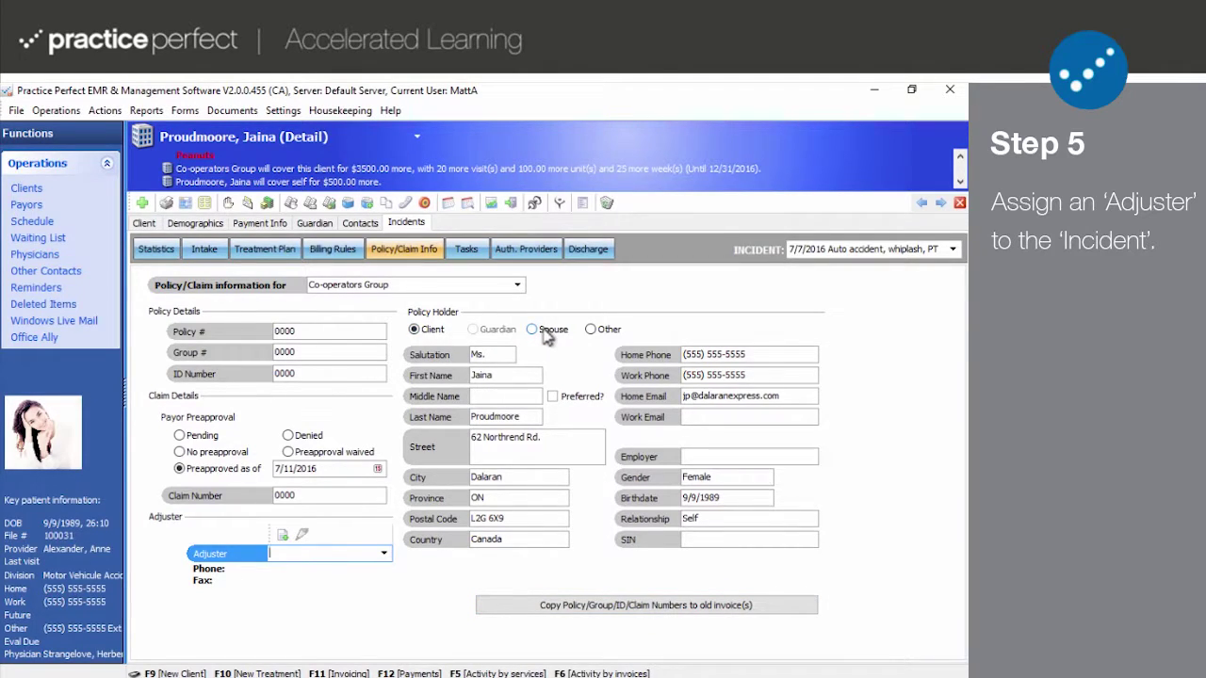
pyautogui.click(544, 332)
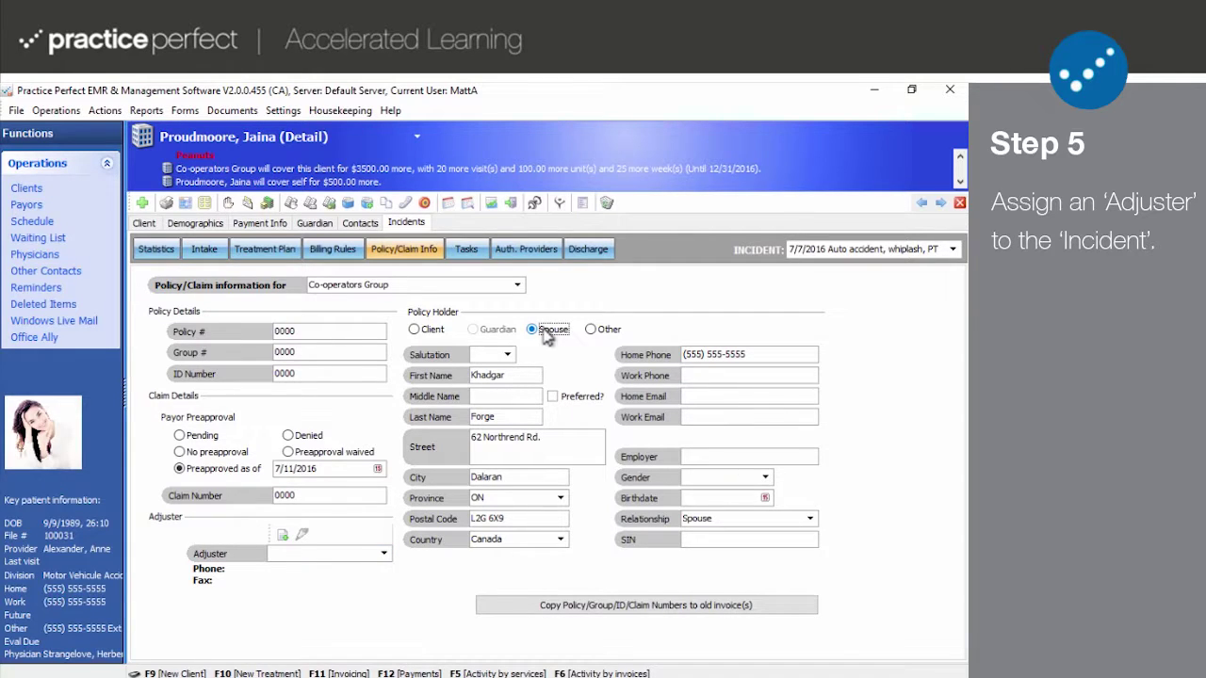
pyautogui.click(433, 332)
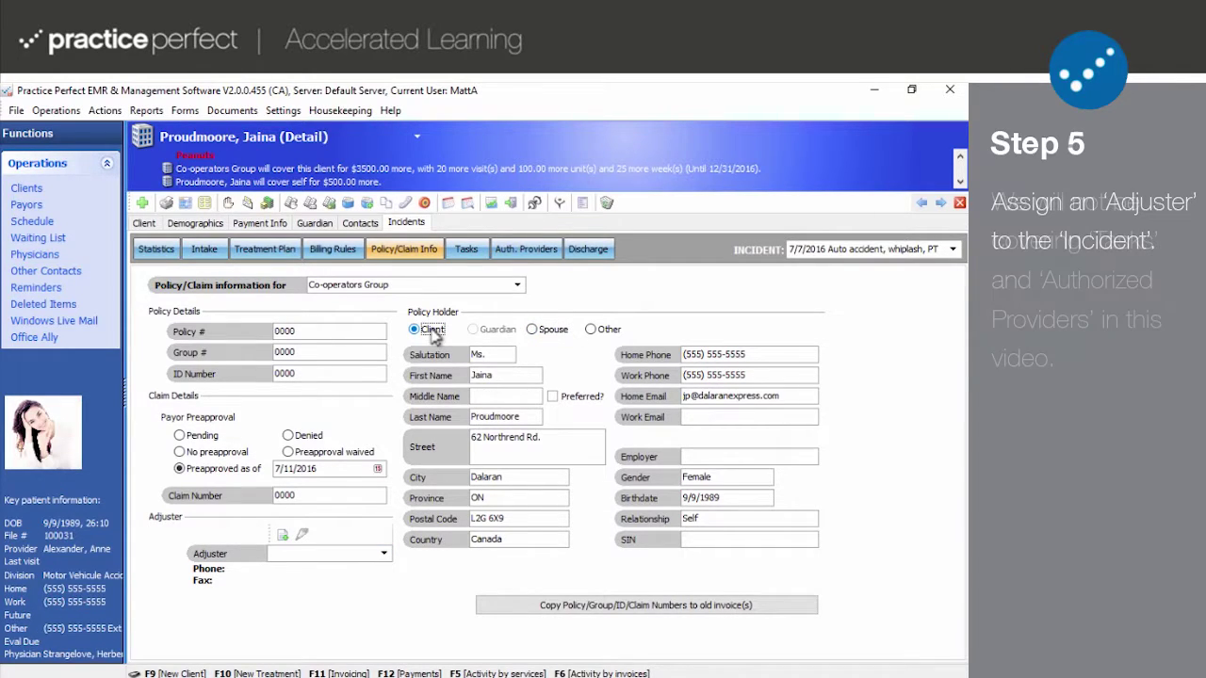
# Step: View the incident's empty Tasks list, then its empty Authorized Providers list
pyautogui.click(467, 251)
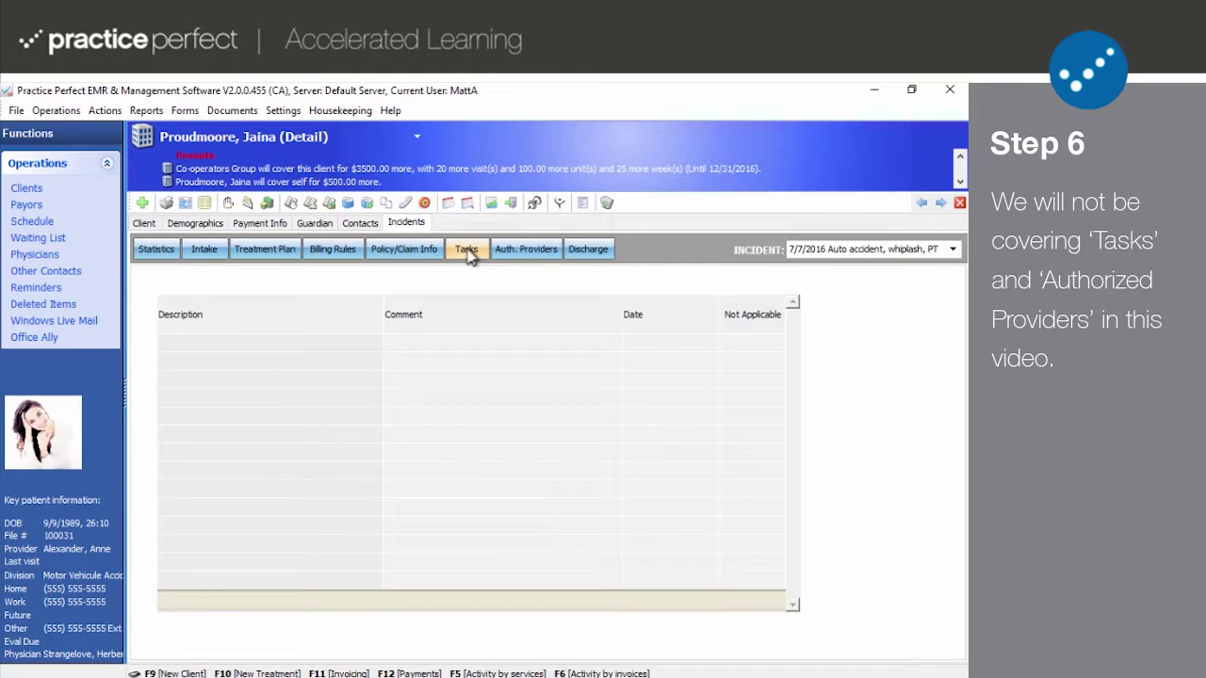
pyautogui.click(543, 255)
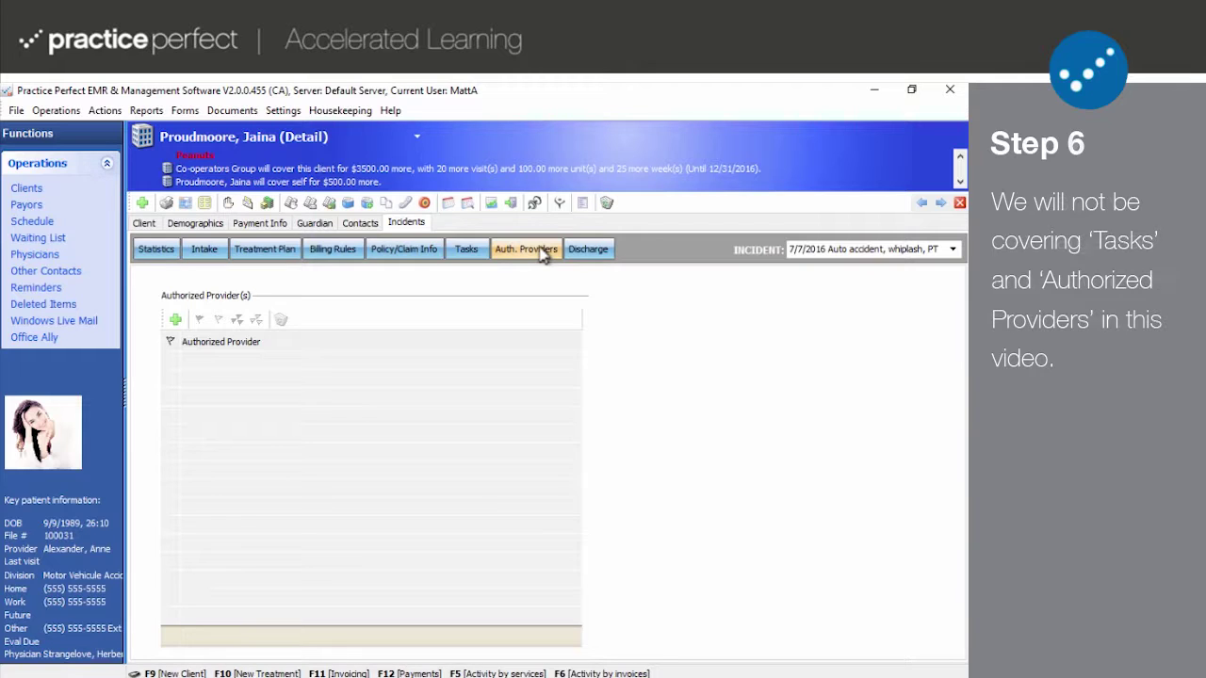
# Step: Show the incident's Discharge page with its blank discharge details and survey
pyautogui.click(577, 252)
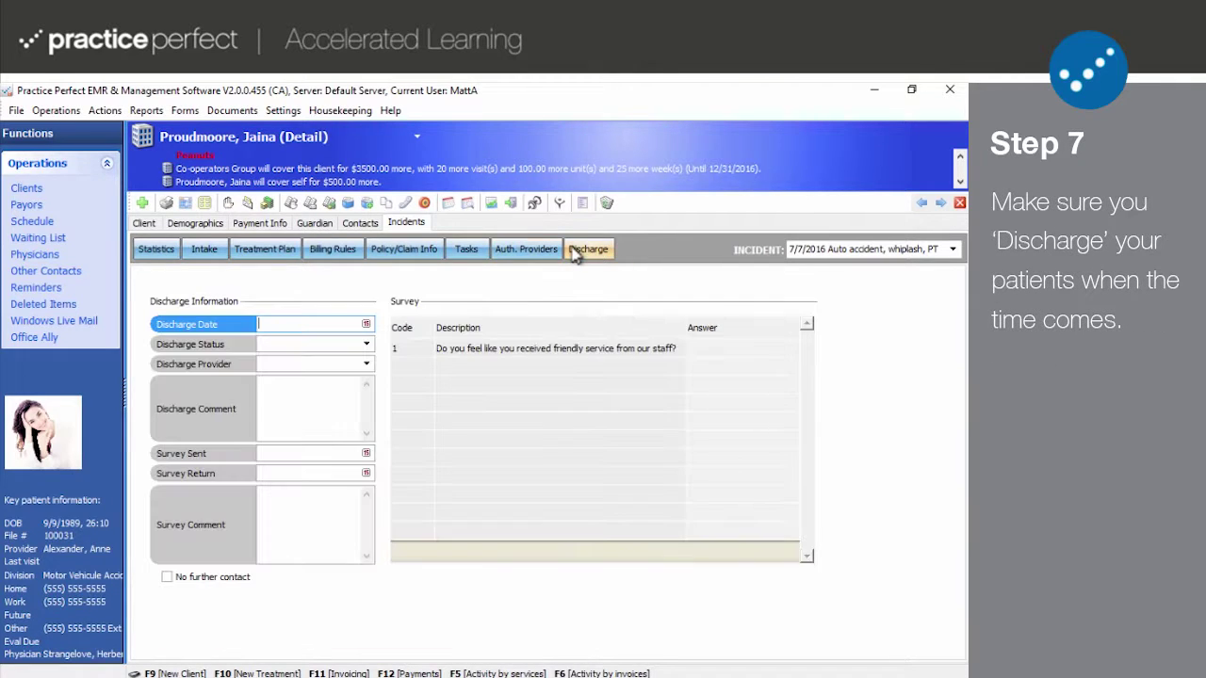